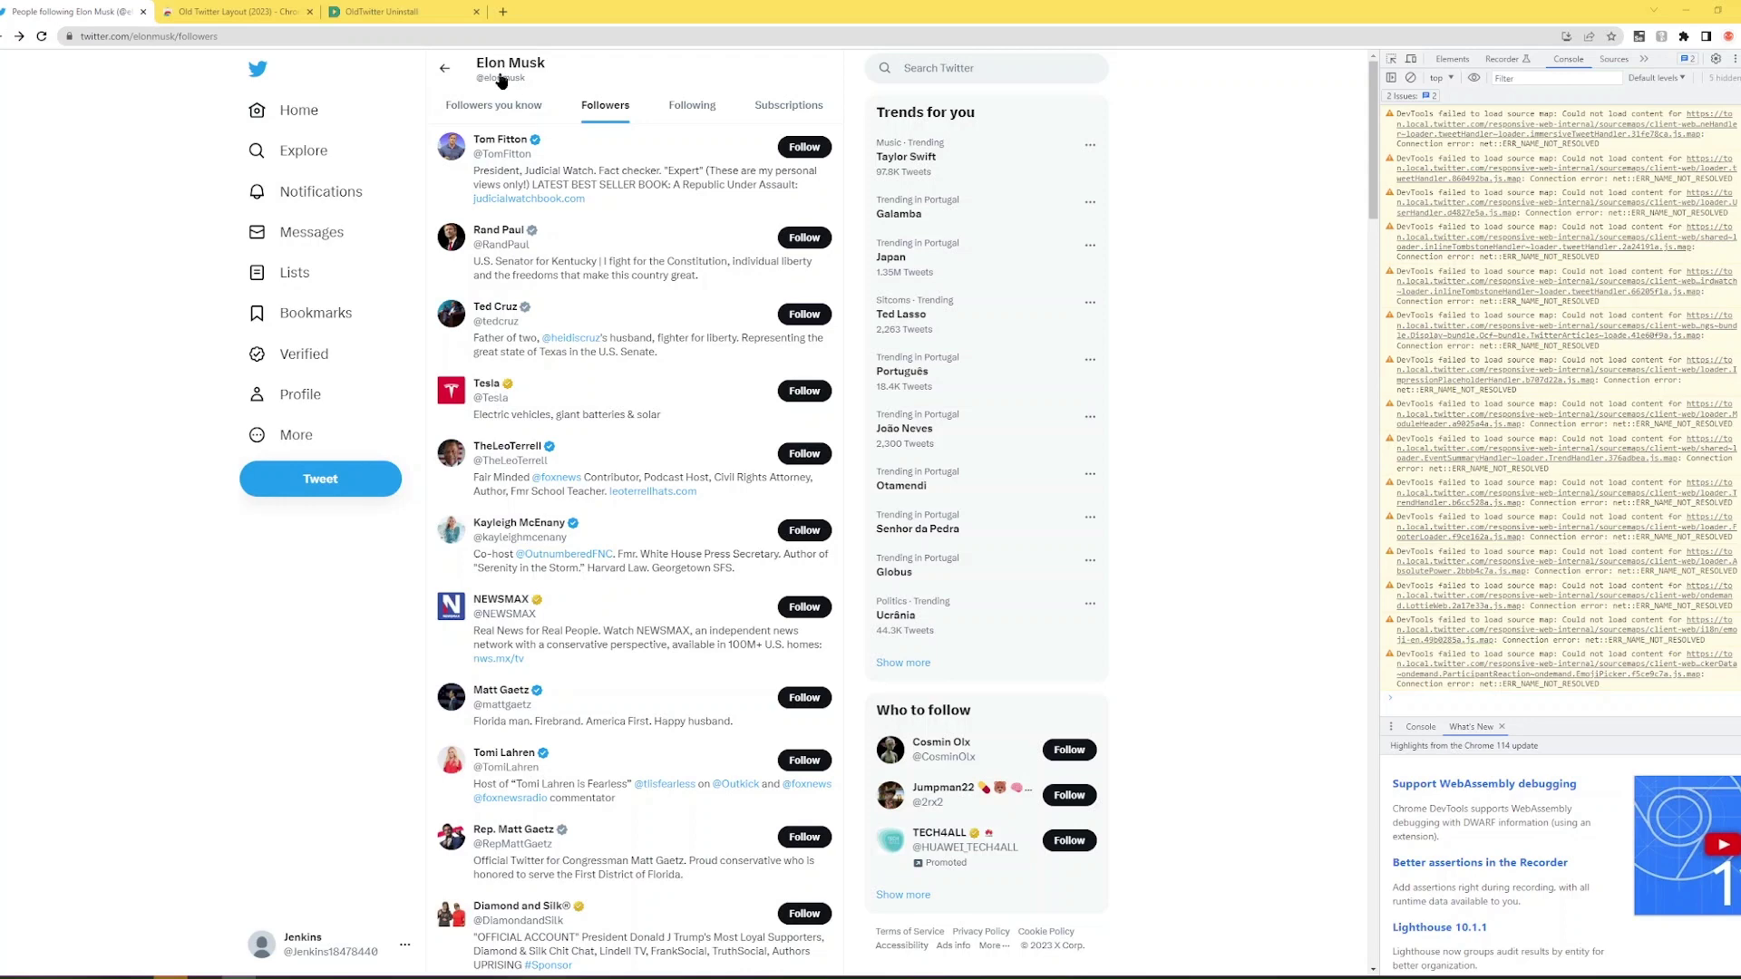
Open Elon Musk's followers list, close DevTools, and scroll through the loaded follower accounts
{"action": "left_click", "coordinate": [444, 68]}
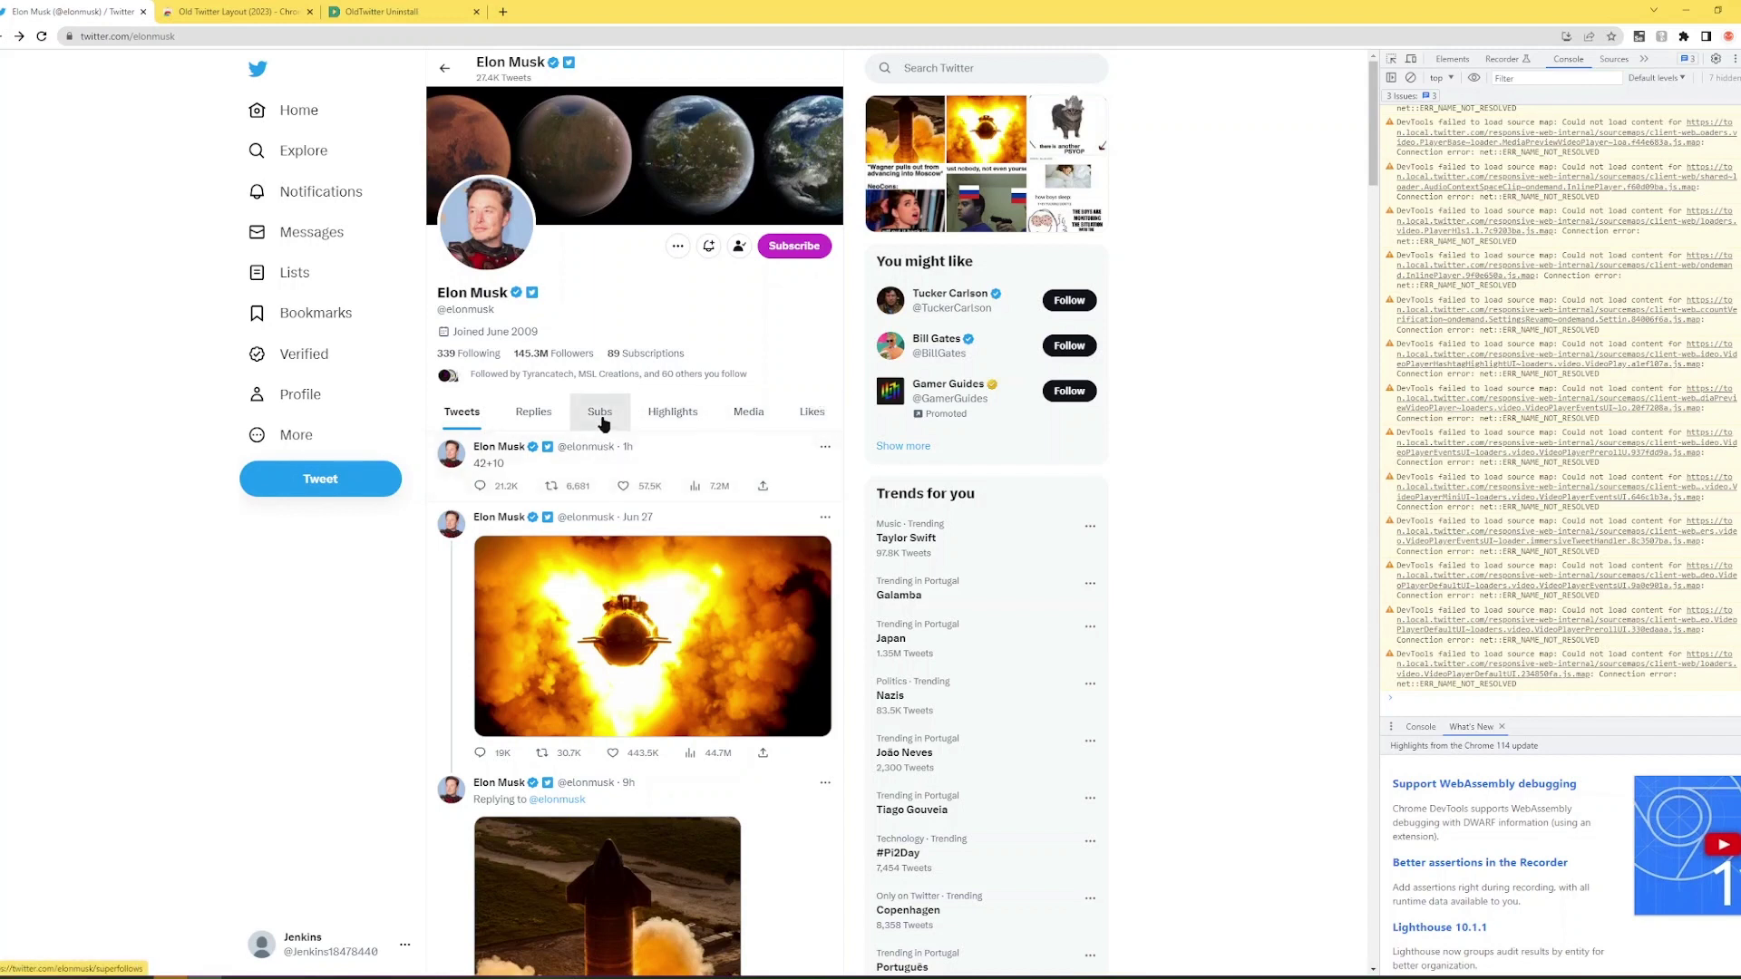
{"action": "left_click", "coordinate": [544, 353]}
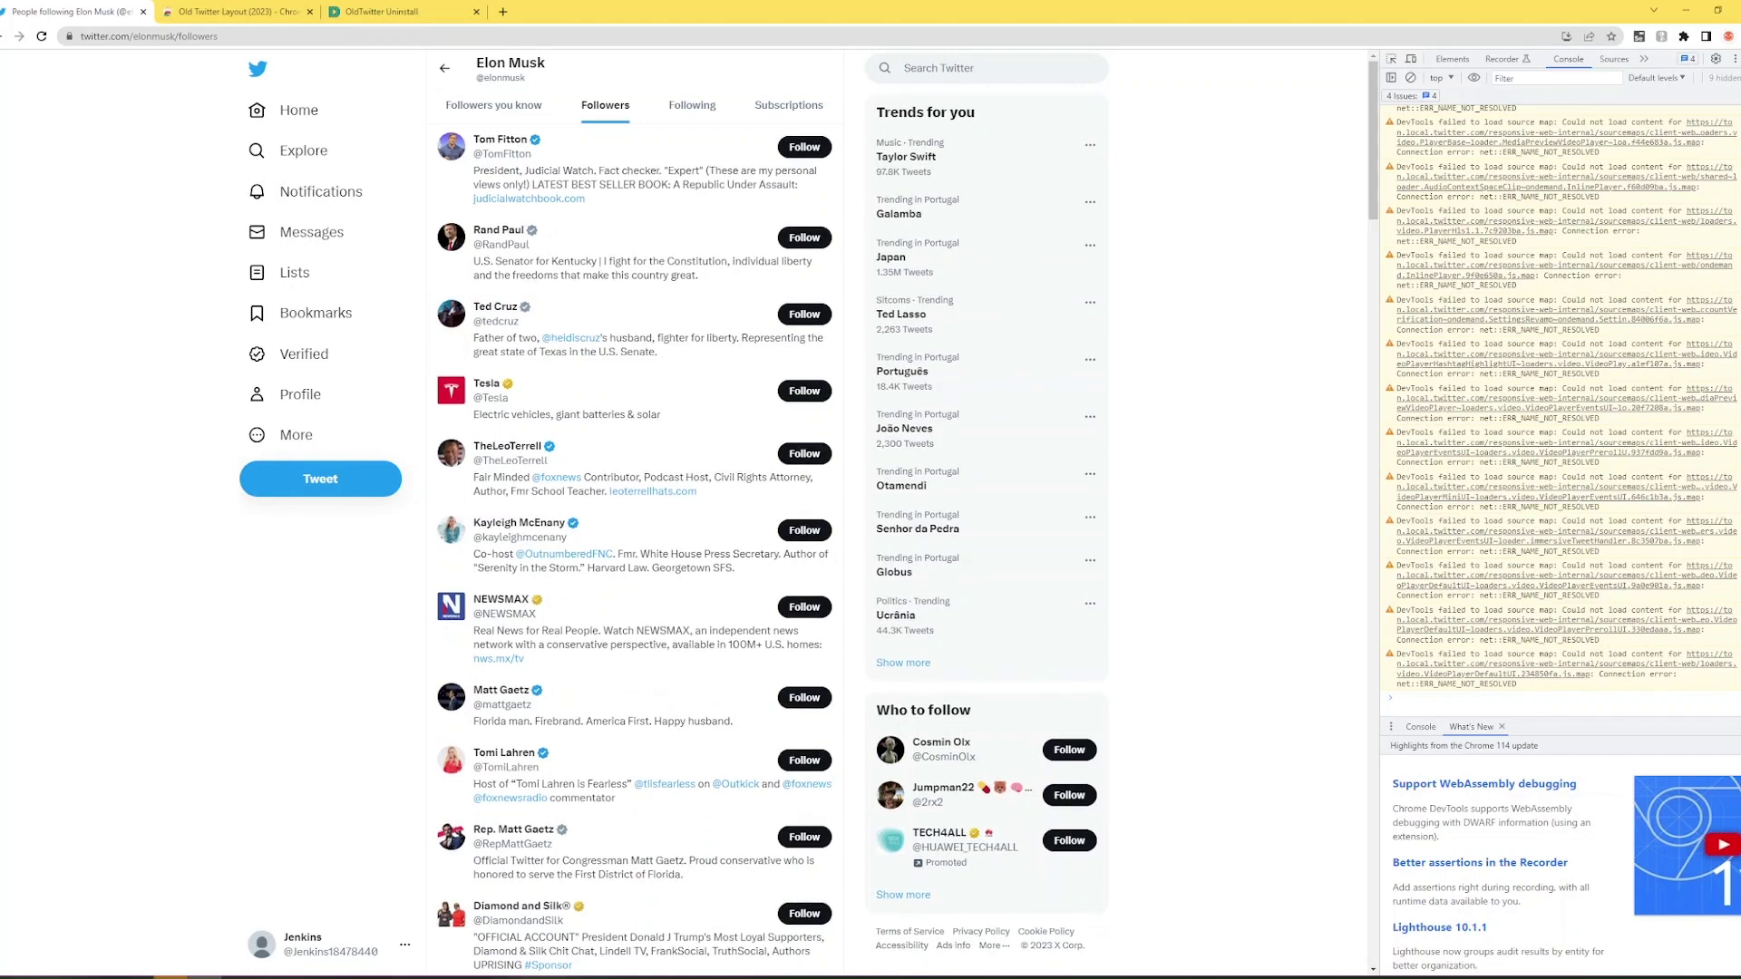
{"action": "key", "text": "F12"}
{"action": "scroll", "coordinate": [1714, 622], "scroll_direction": "down", "scroll_amount": 15}
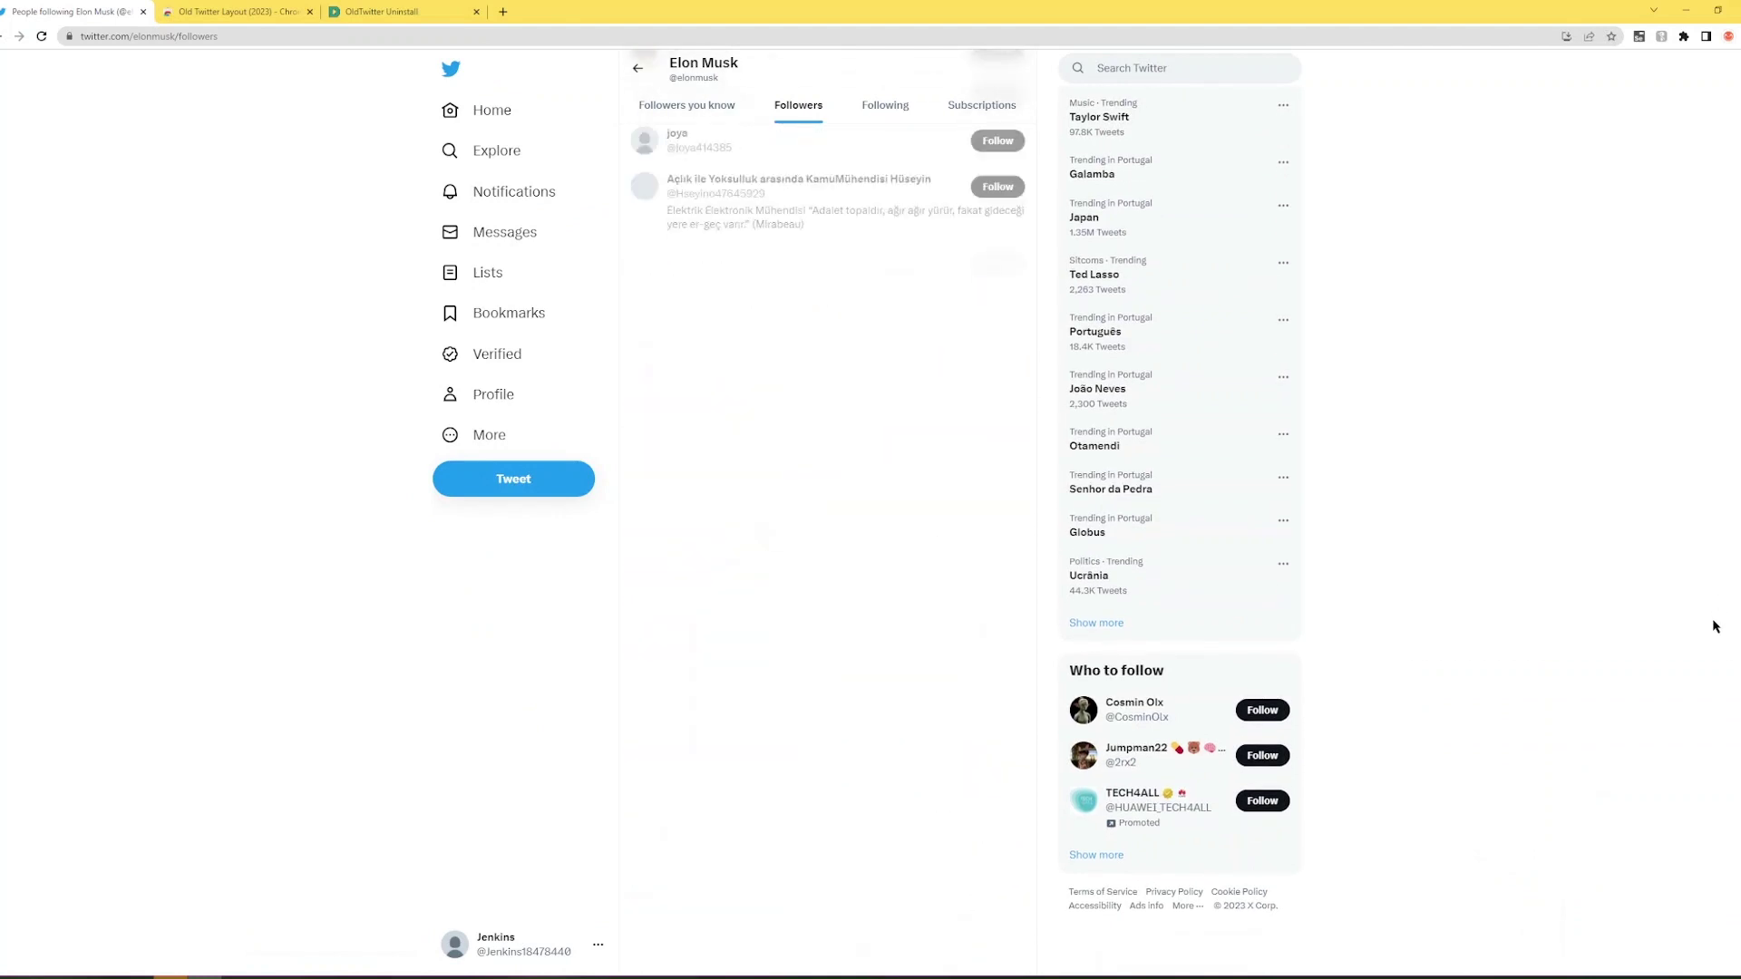
{"action": "scroll", "coordinate": [1710, 766], "scroll_direction": "down", "scroll_amount": 5}
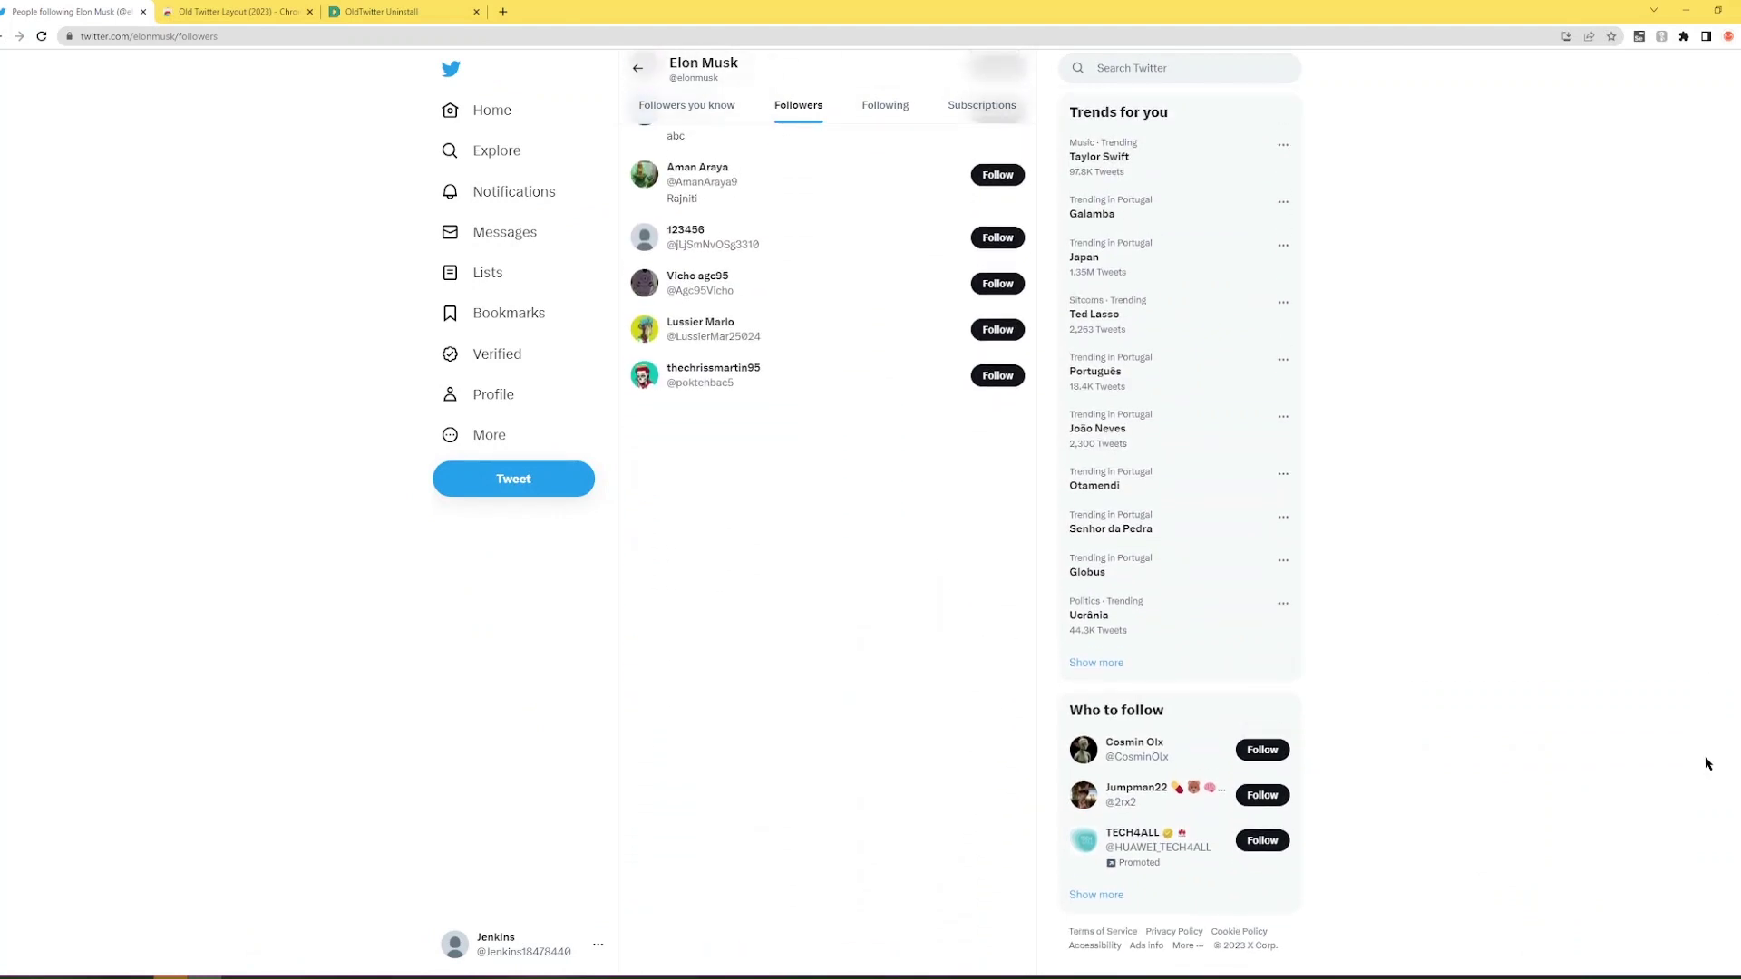
{"action": "scroll", "coordinate": [1710, 789], "scroll_direction": "up", "scroll_amount": 4}
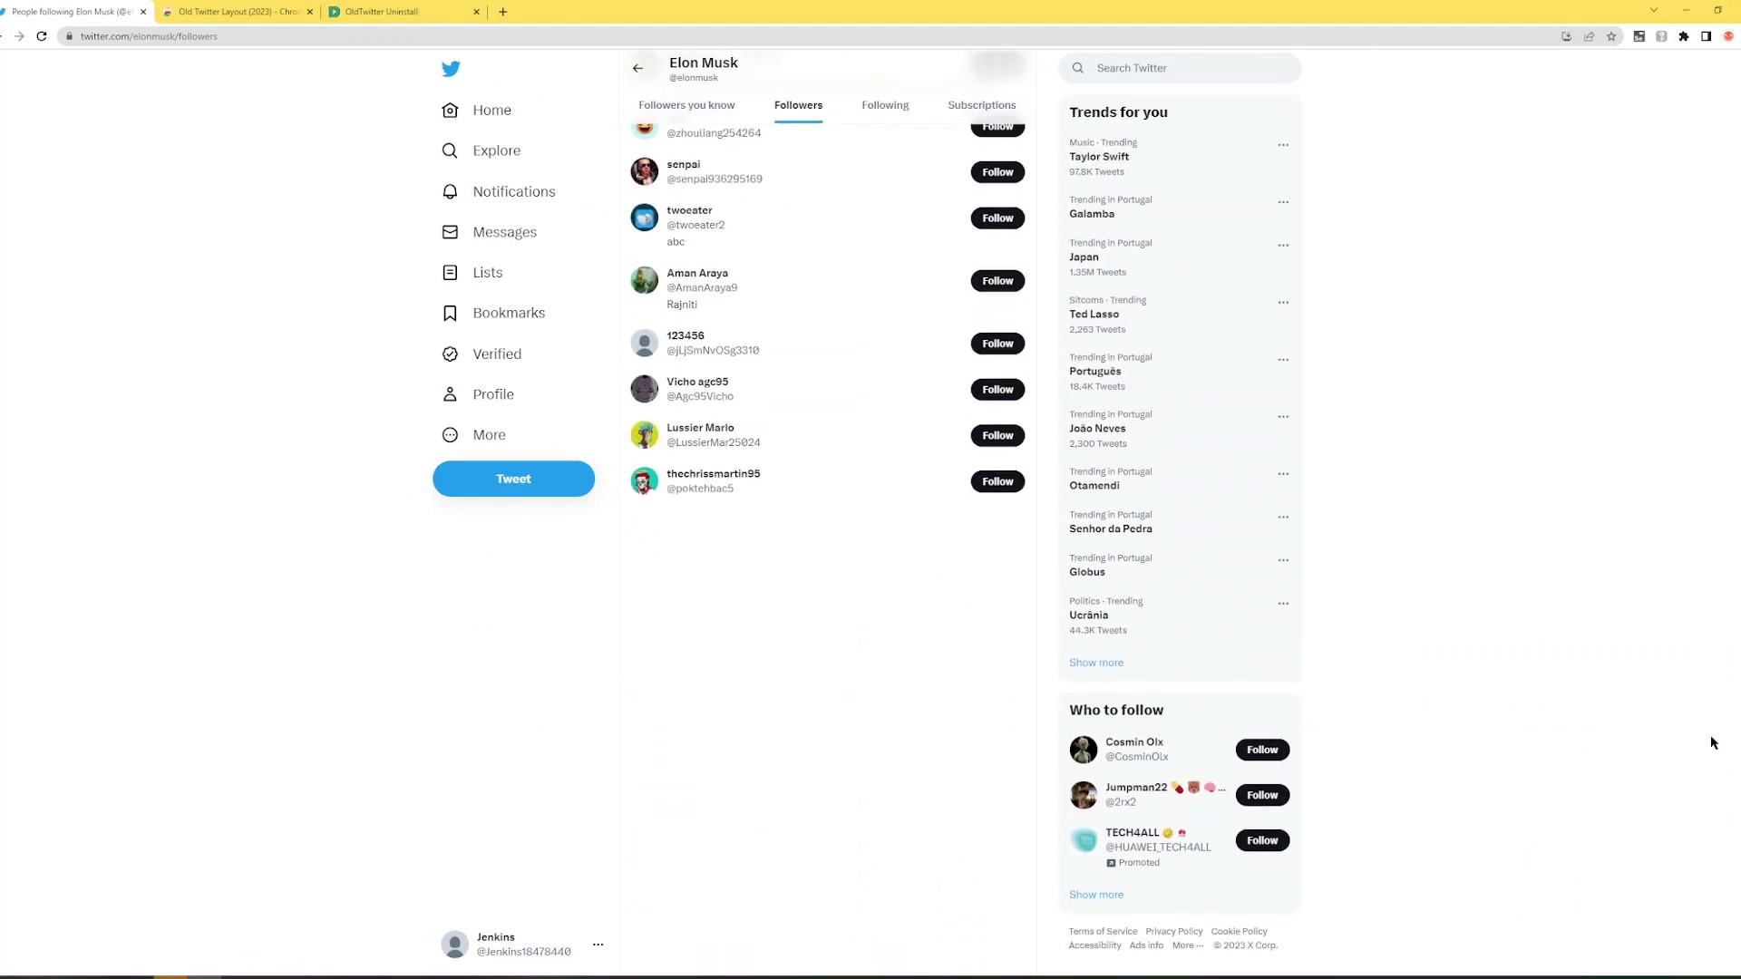
{"action": "scroll", "coordinate": [827, 453], "scroll_direction": "up", "scroll_amount": 3}
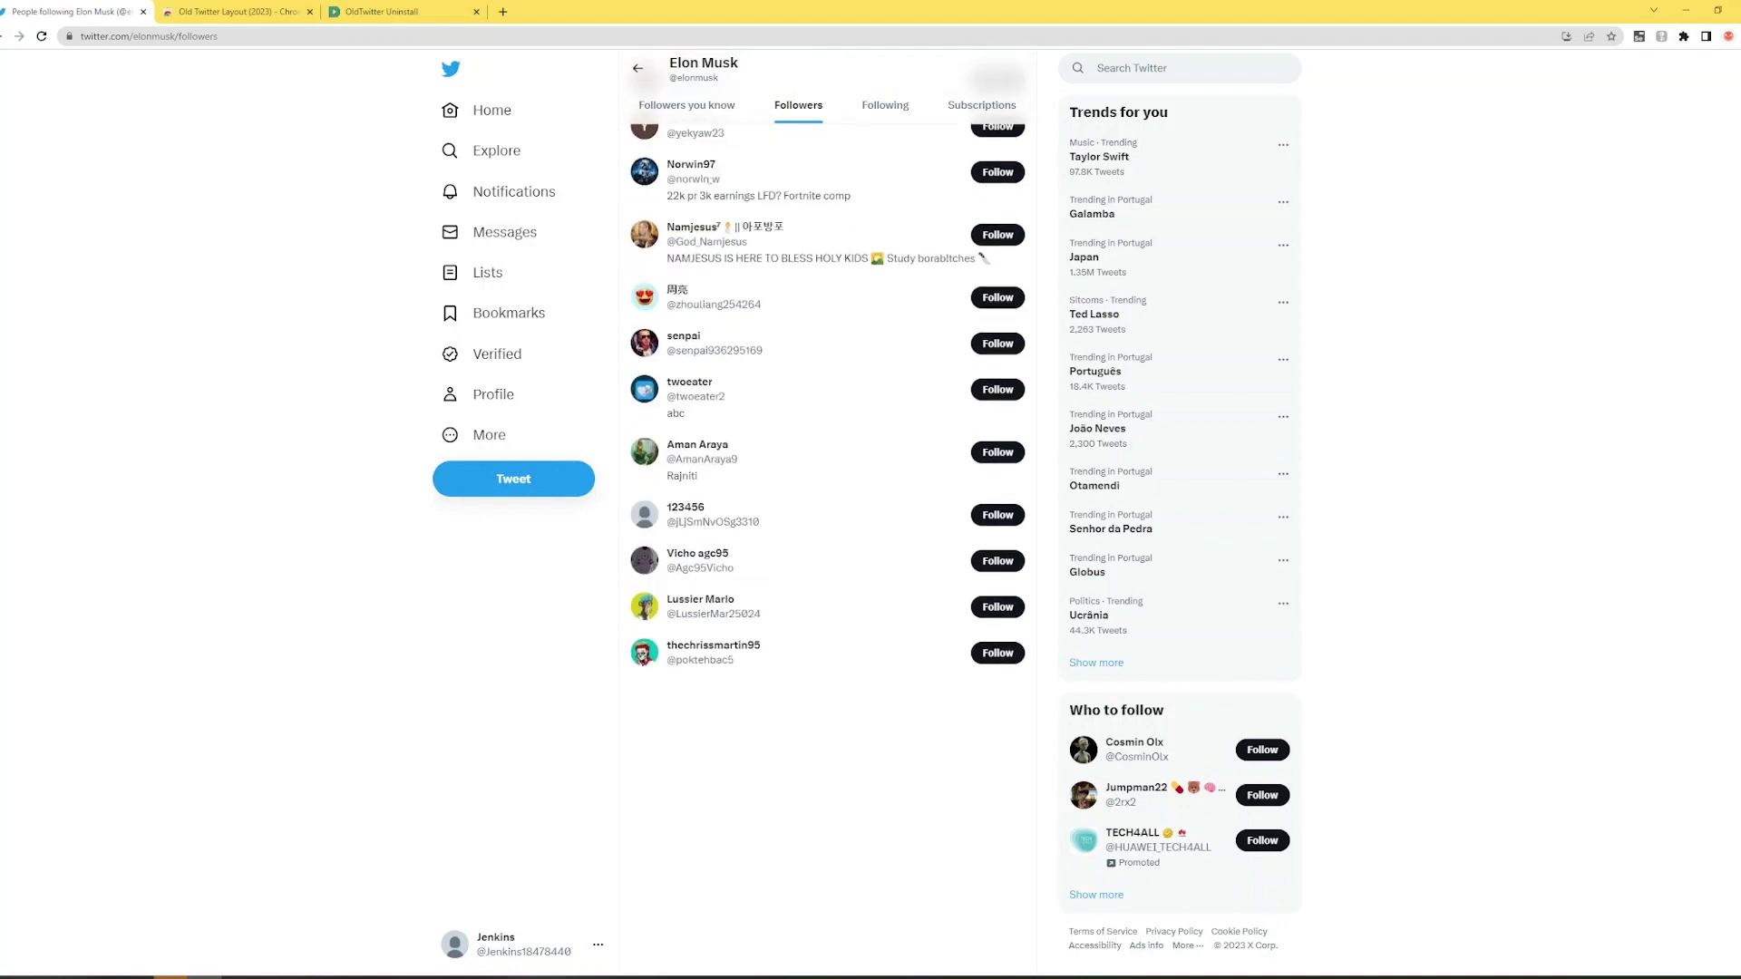
{"action": "scroll", "coordinate": [827, 544], "scroll_direction": "up", "scroll_amount": 5}
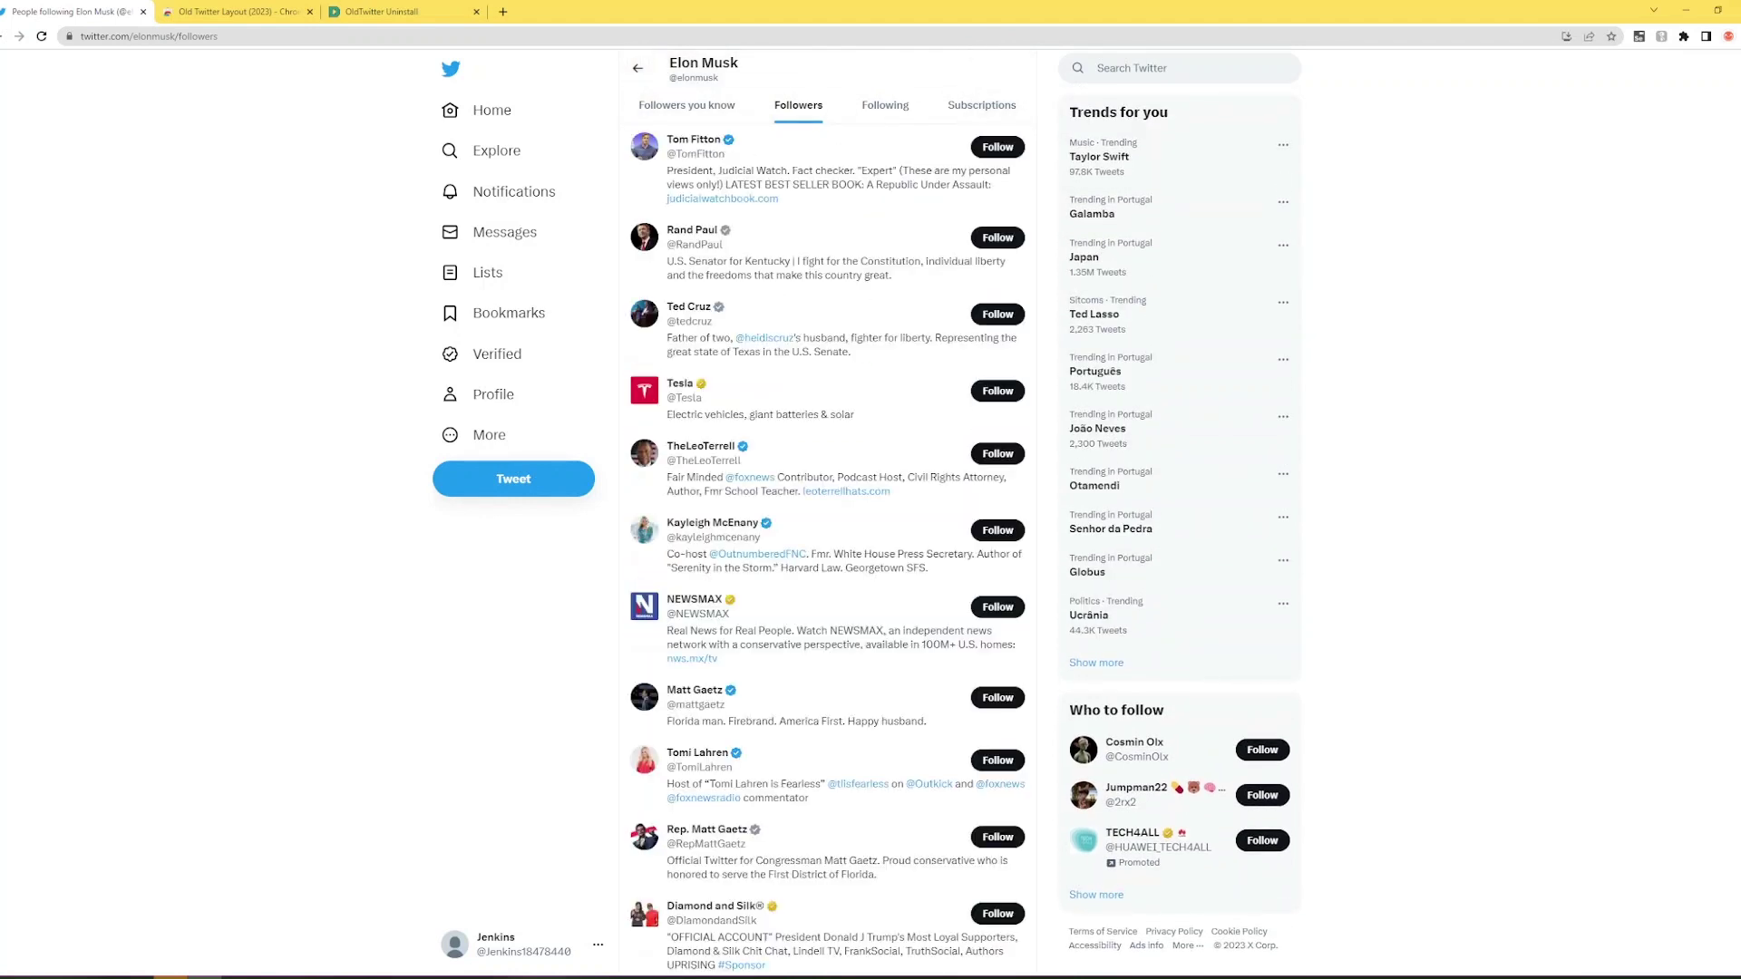
{"action": "scroll", "coordinate": [827, 362], "scroll_direction": "down", "scroll_amount": 7}
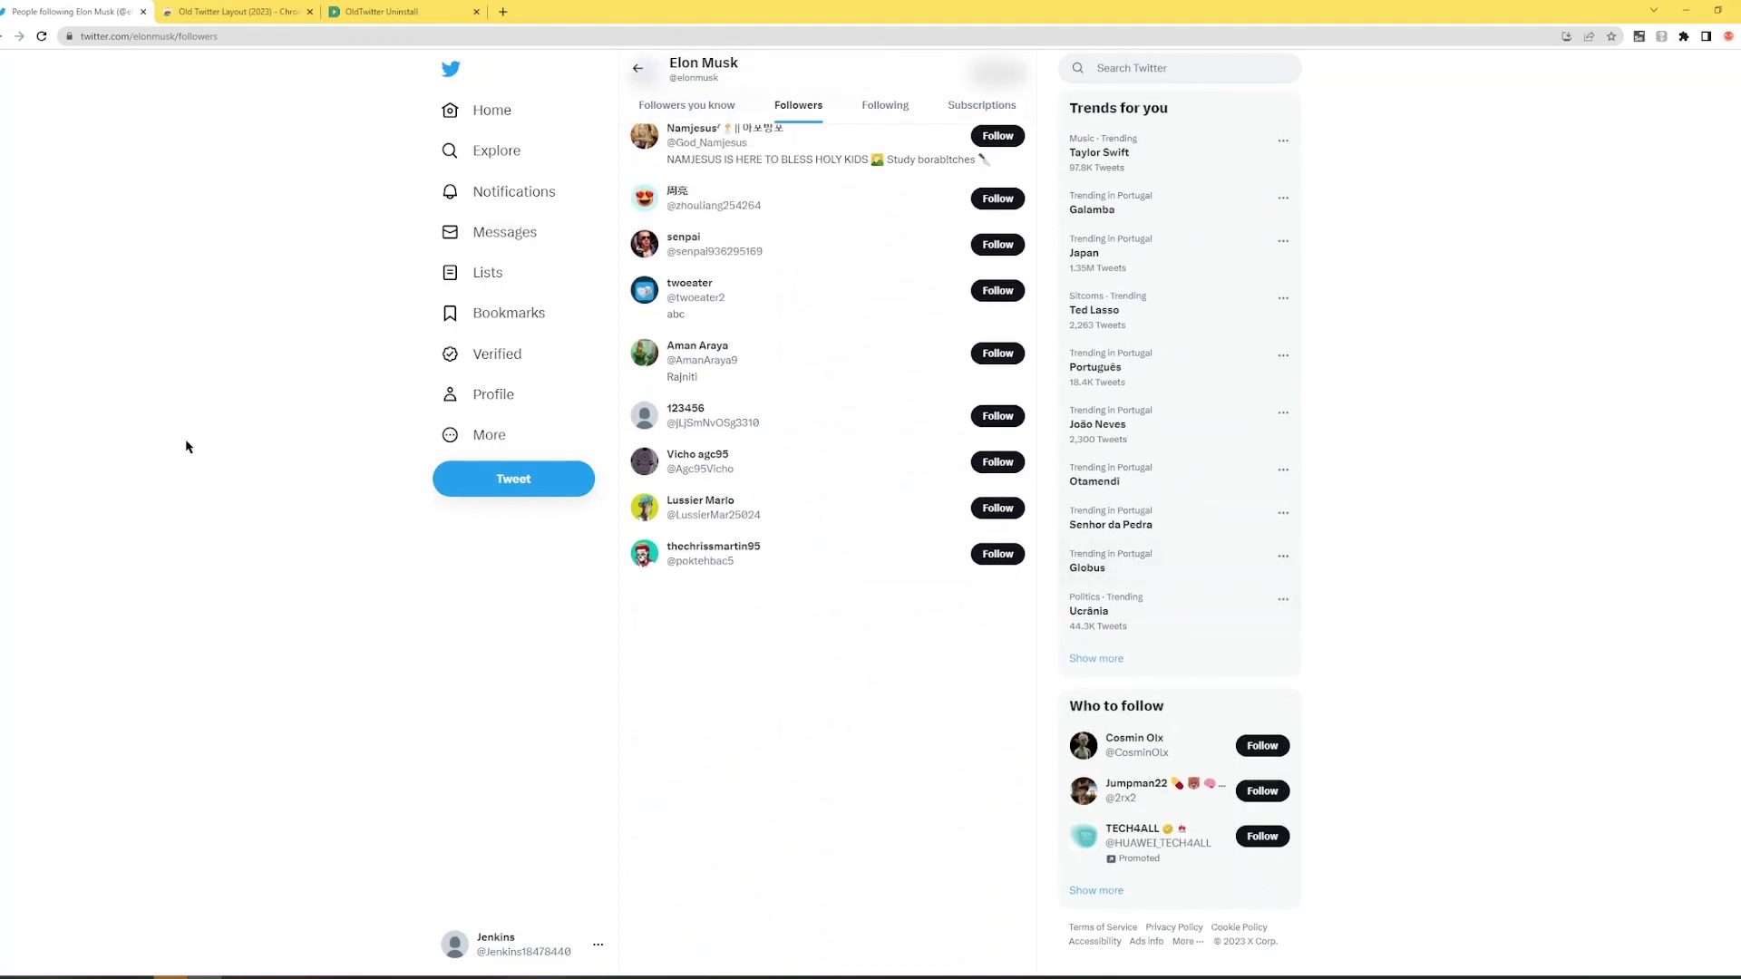
Add the Old Twitter Layout (2023) extension to Chrome from its Web Store page
{"action": "left_click", "coordinate": [212, 12]}
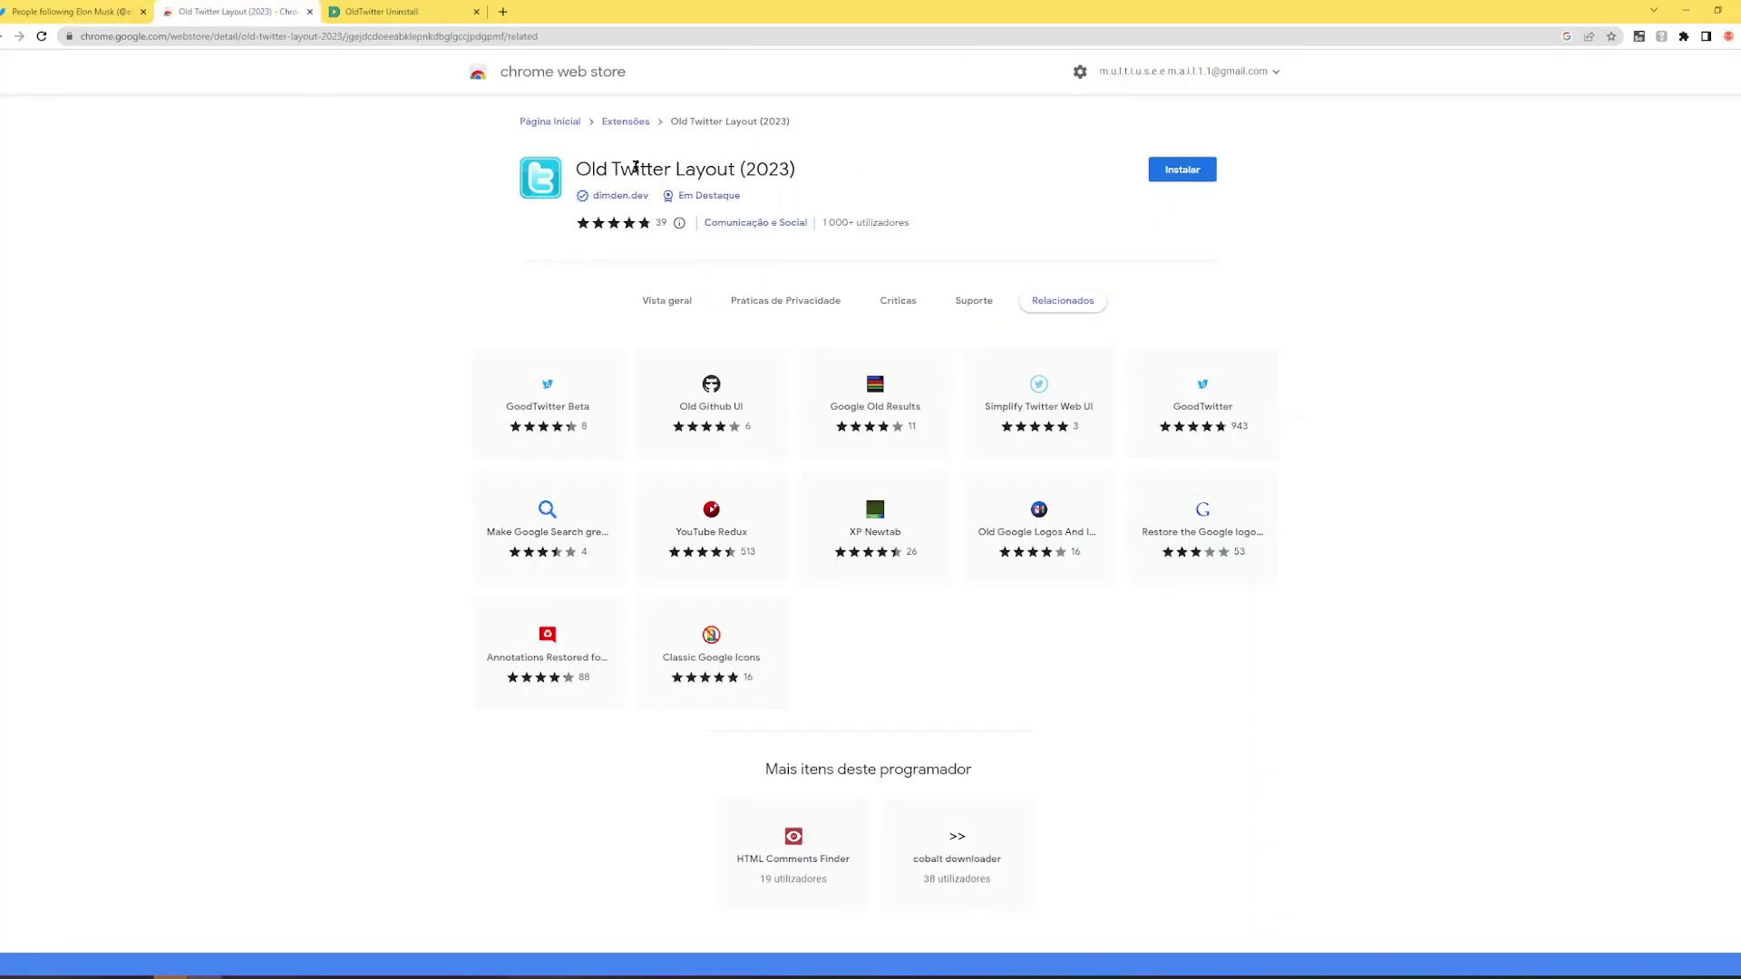
{"action": "left_click_drag", "start_coordinate": [578, 169], "coordinate": [737, 169]}
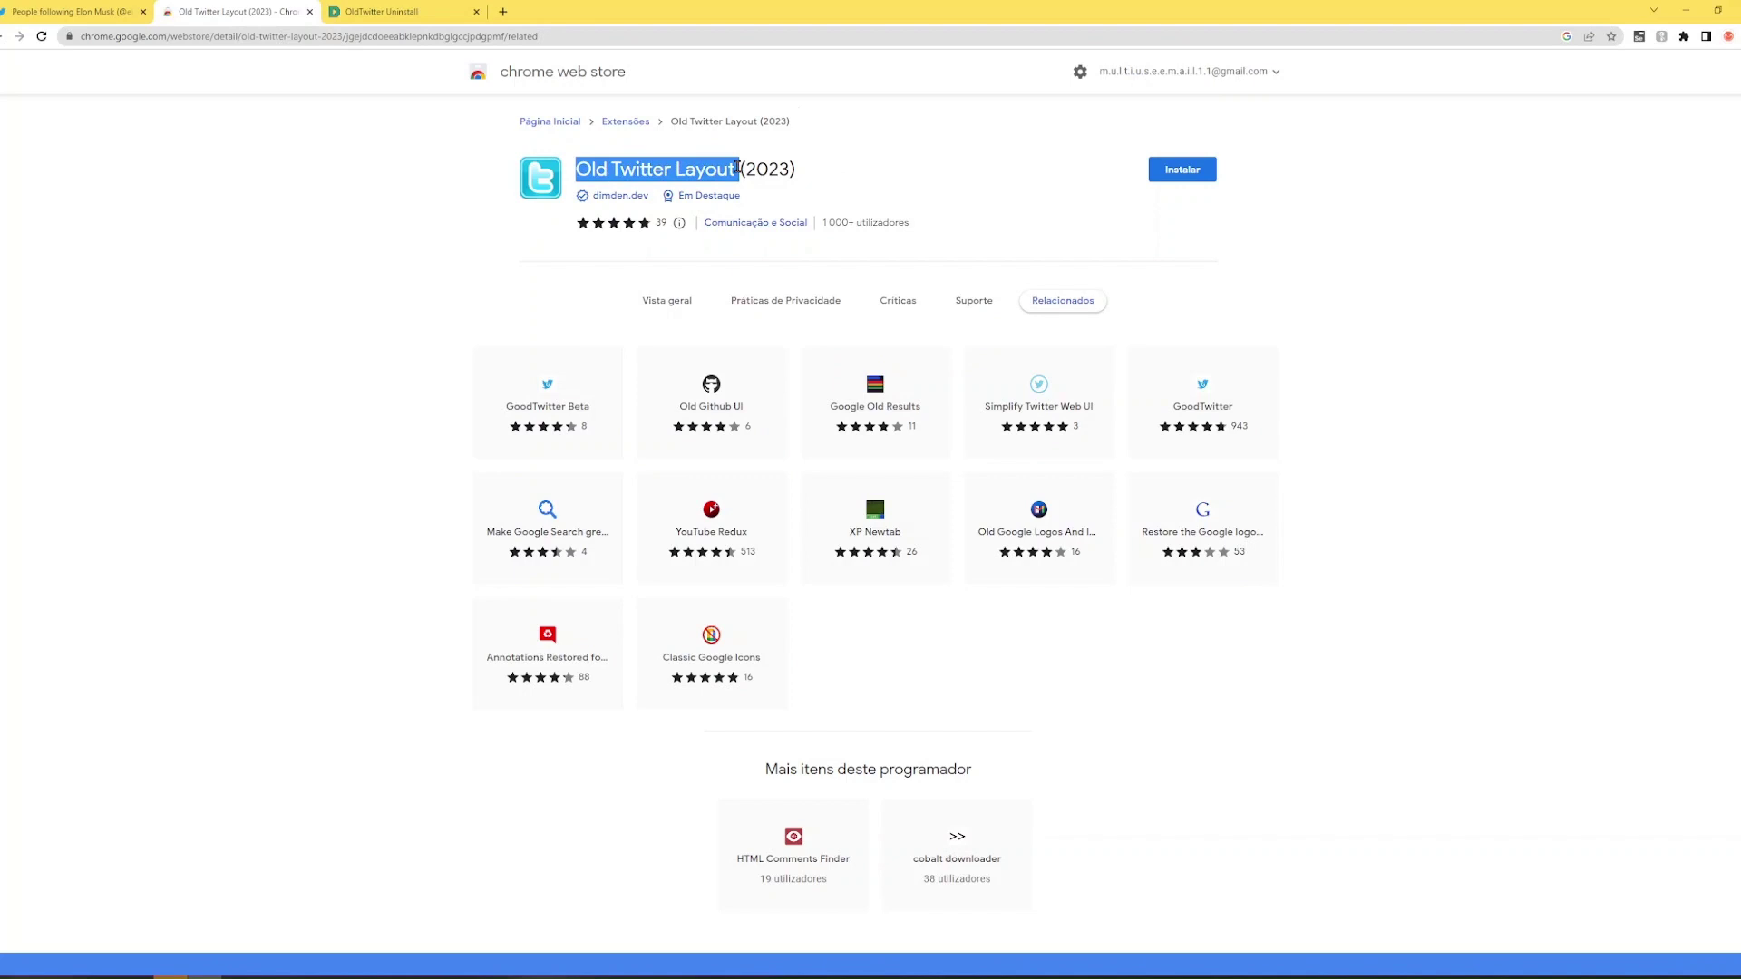
{"action": "triple_click", "coordinate": [738, 168]}
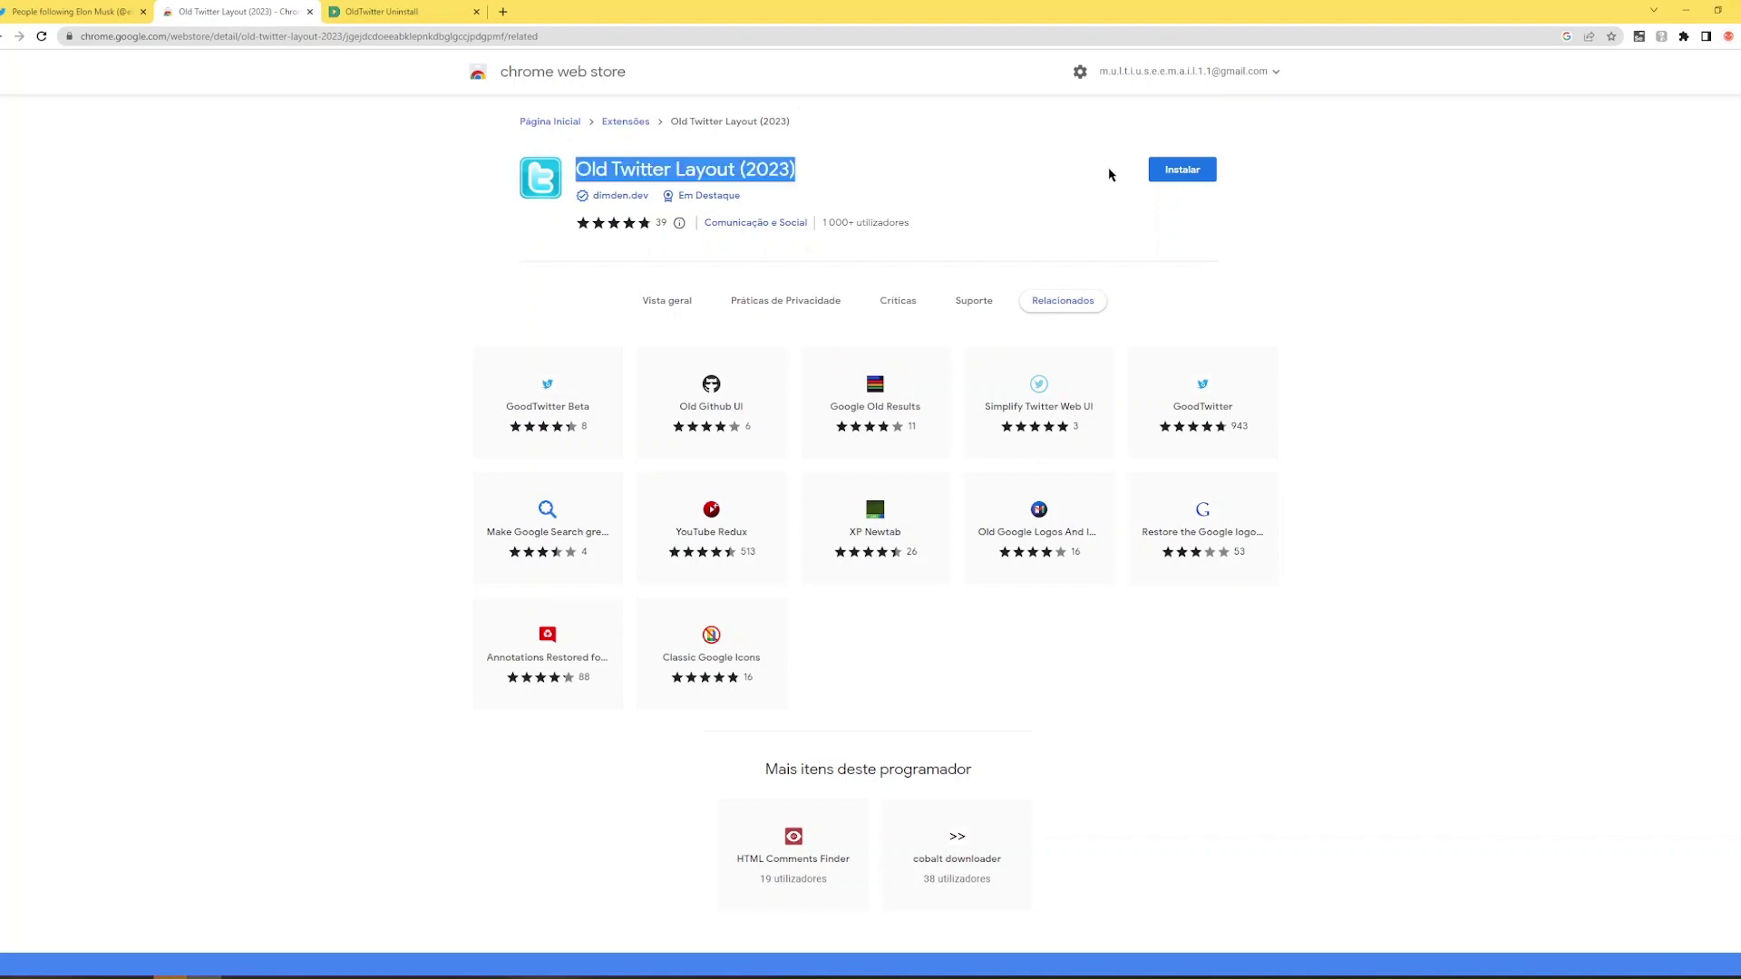
{"action": "left_click", "coordinate": [1184, 176]}
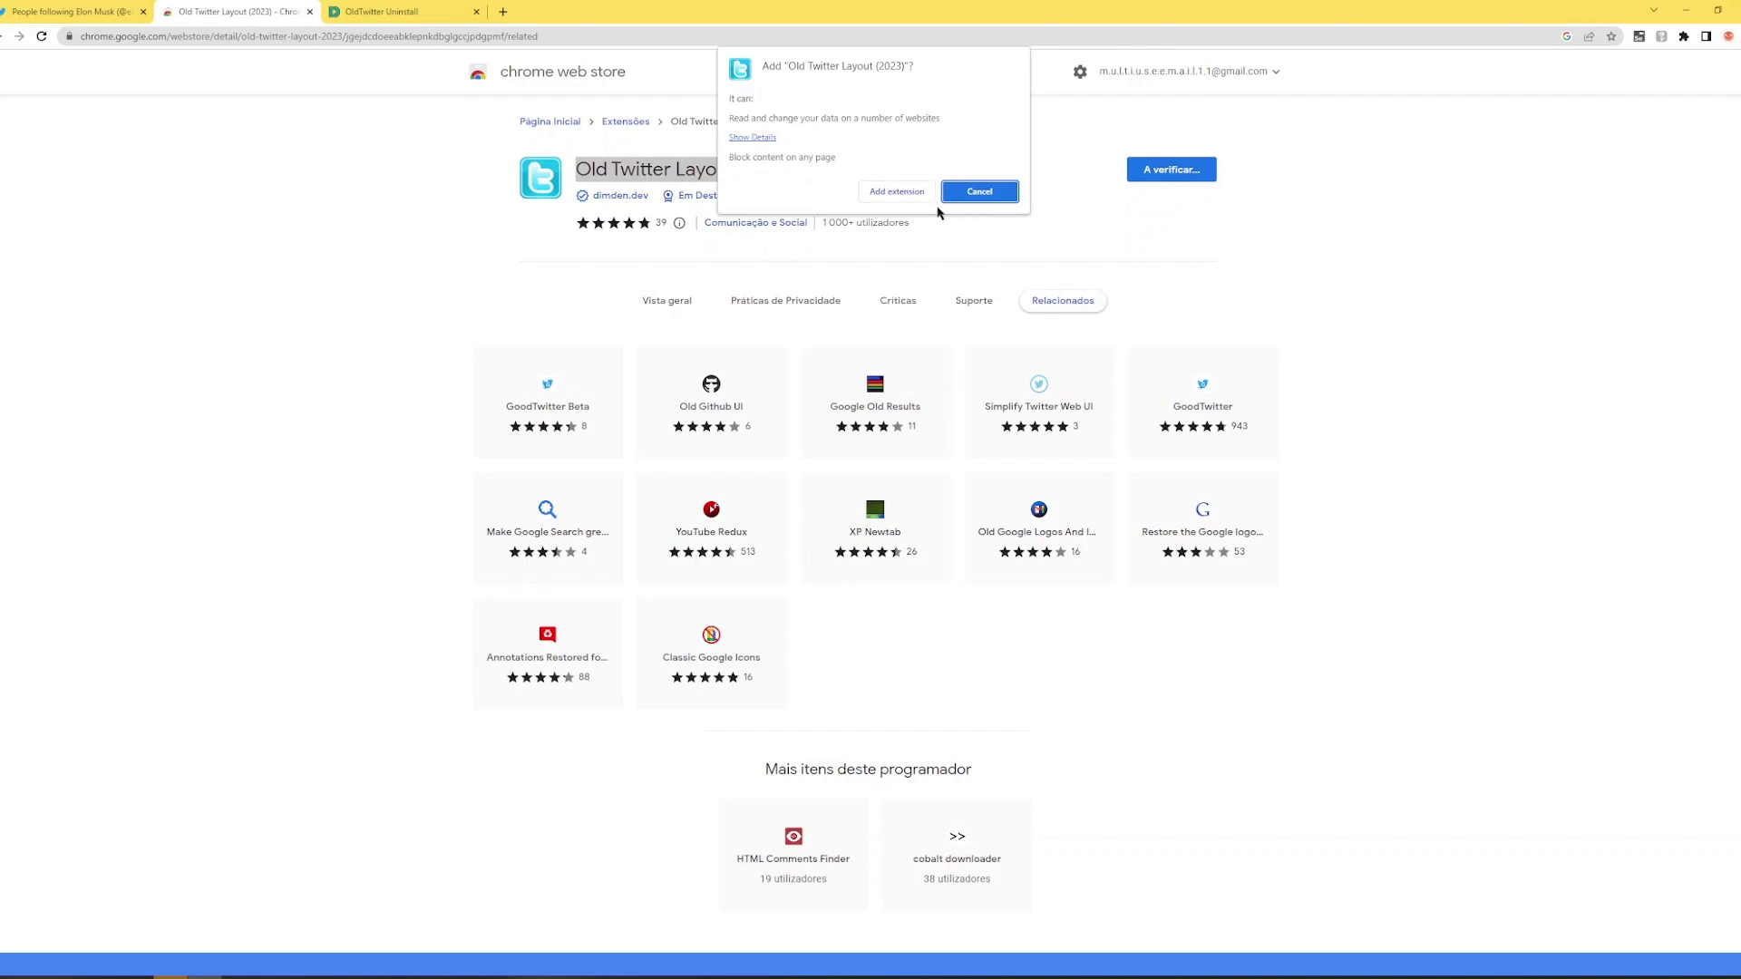
{"action": "left_click", "coordinate": [898, 193]}
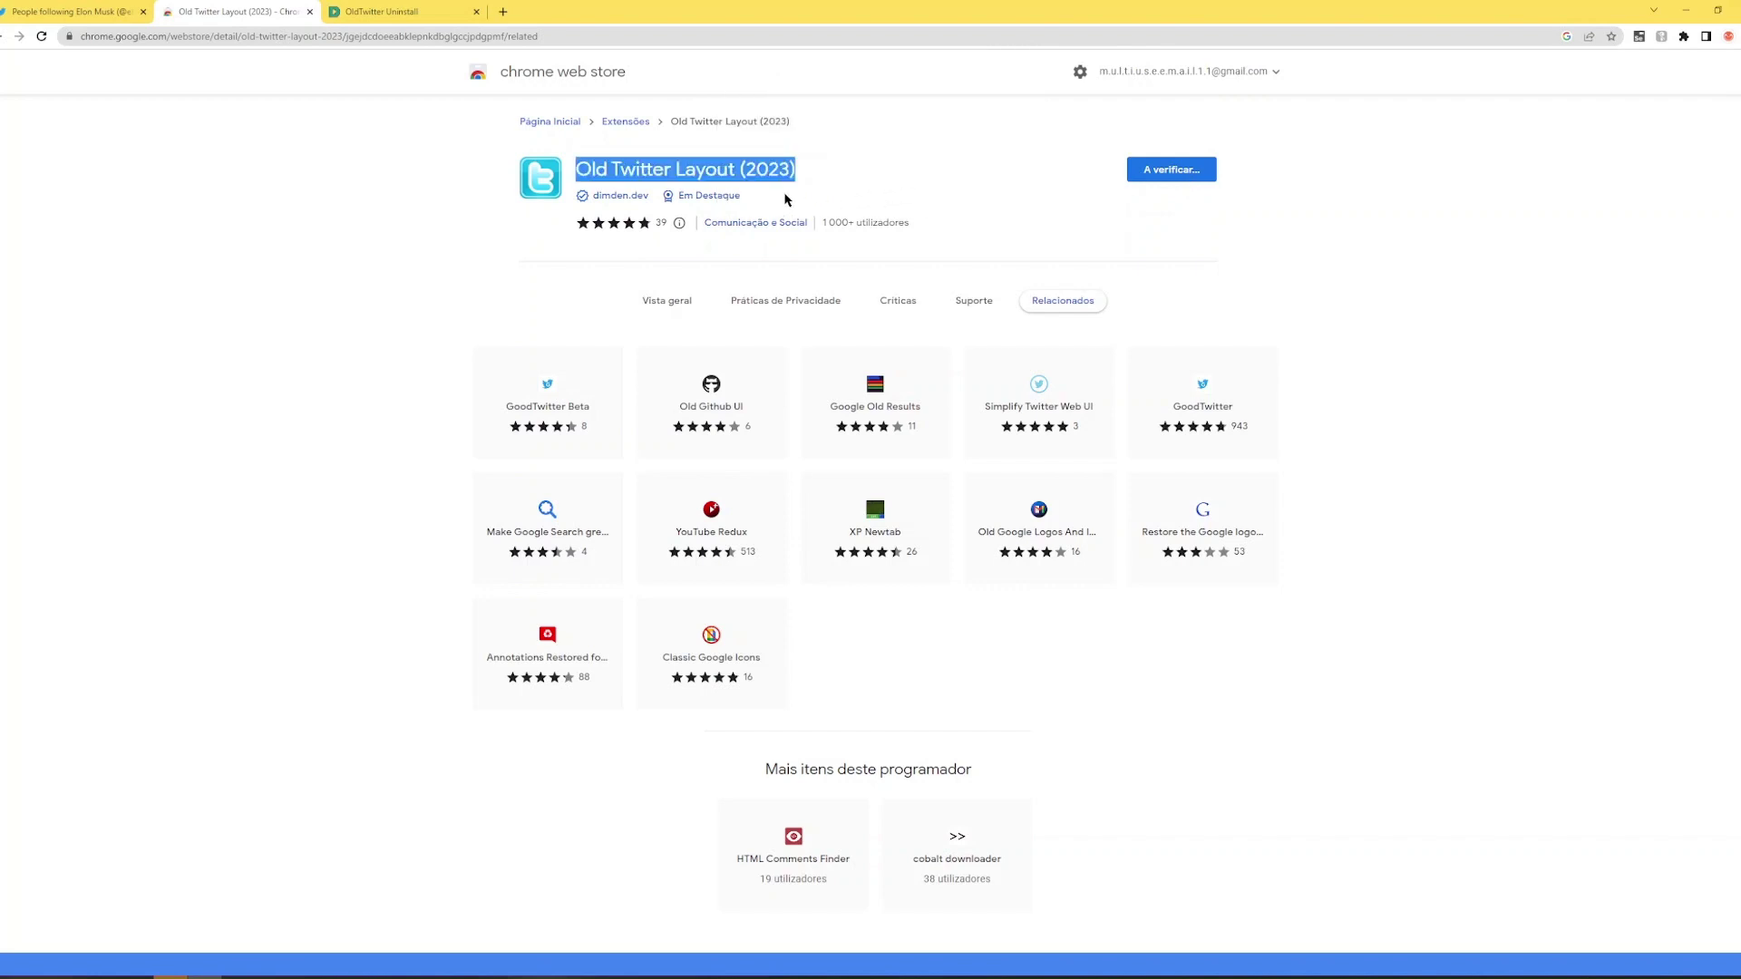
{"action": "left_click", "coordinate": [41, 11]}
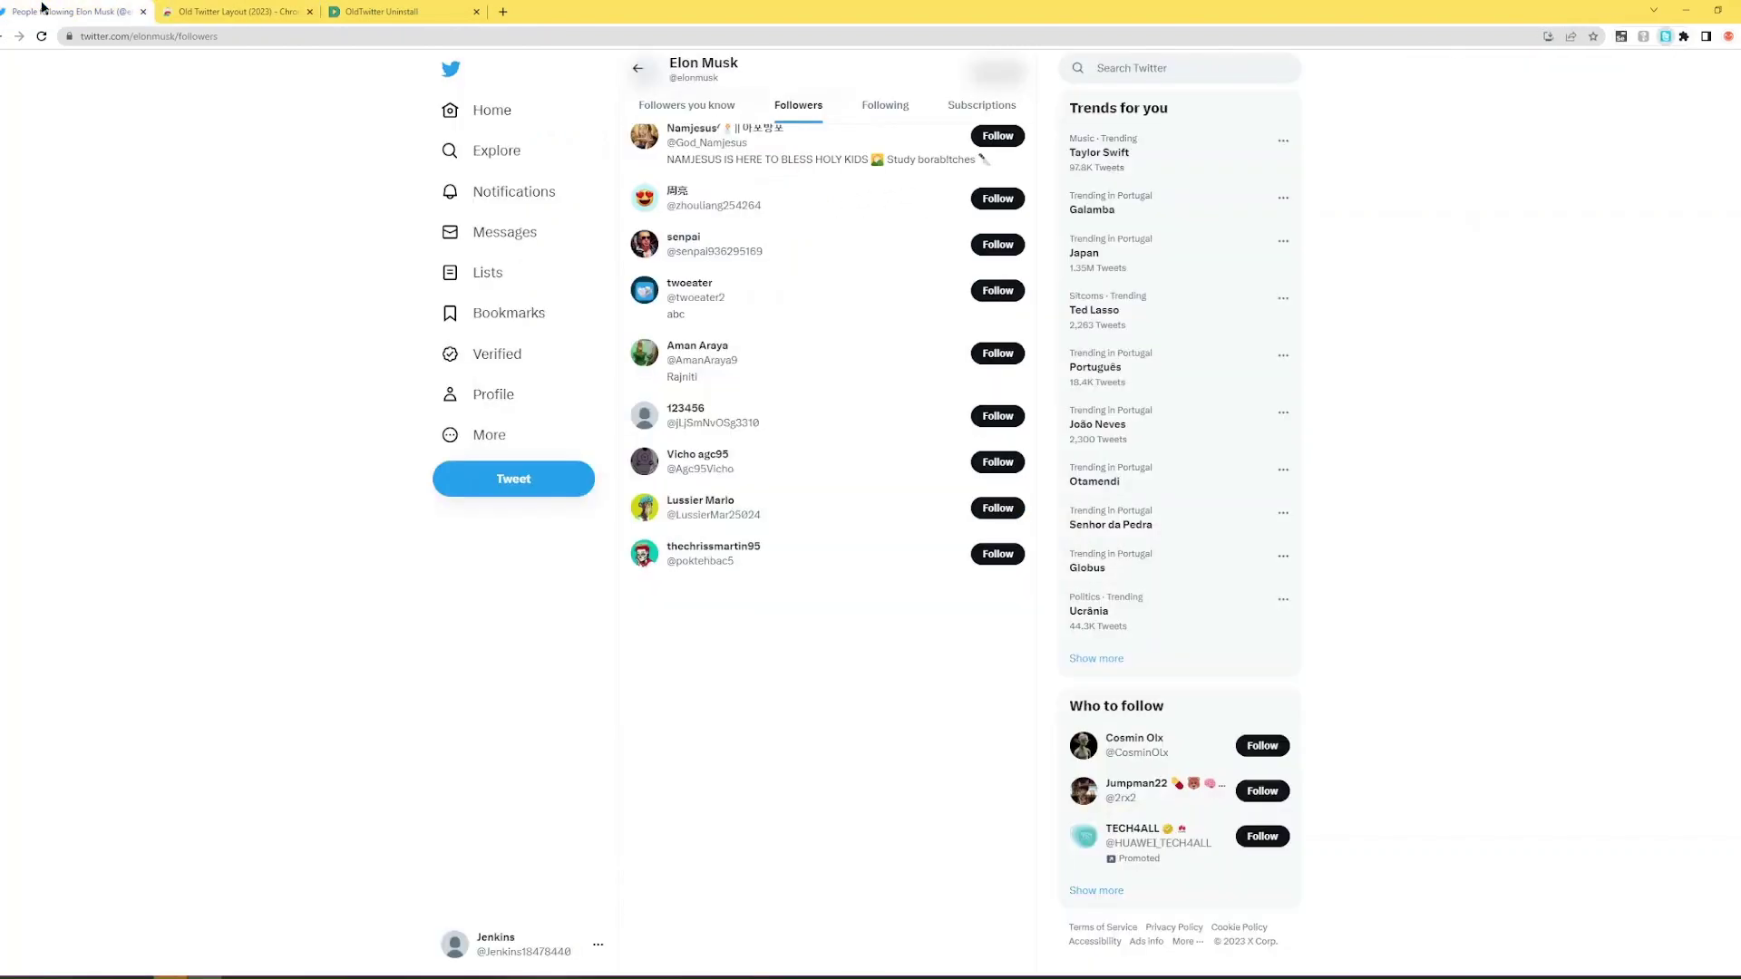
{"action": "left_click", "coordinate": [279, 9]}
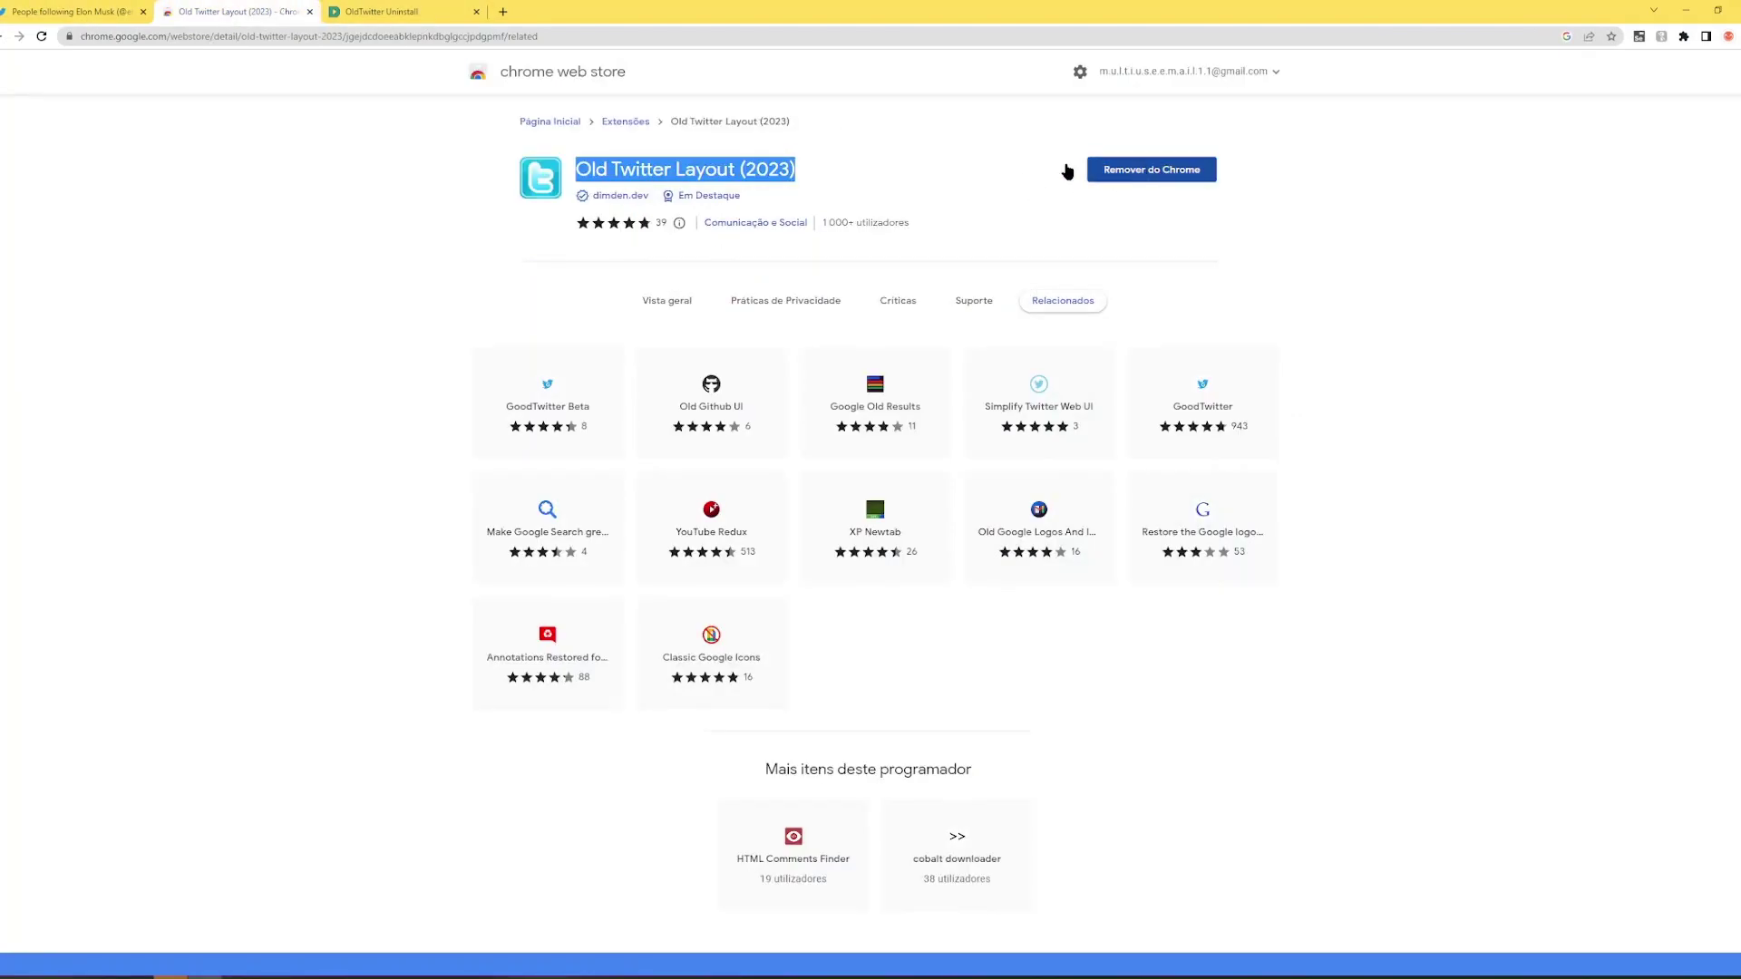
Reload the followers page in the OldTwitter layout, scroll the list, then return to the top
{"action": "left_click", "coordinate": [96, 9]}
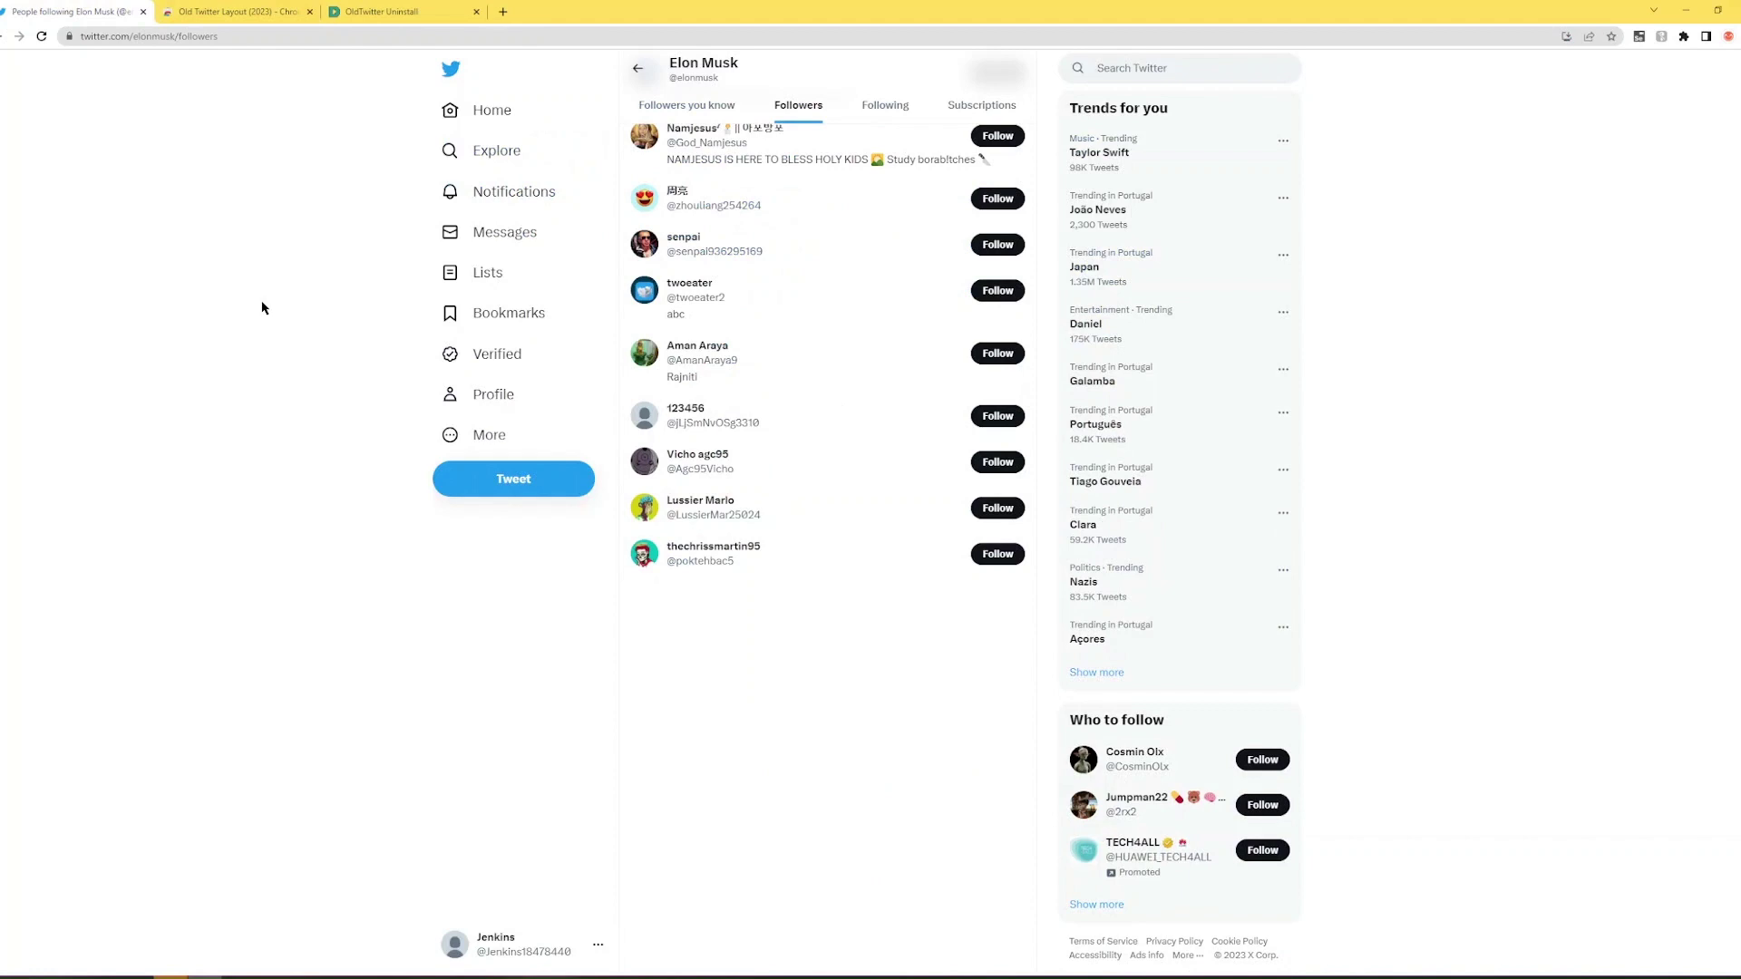
{"action": "key", "text": "F5"}
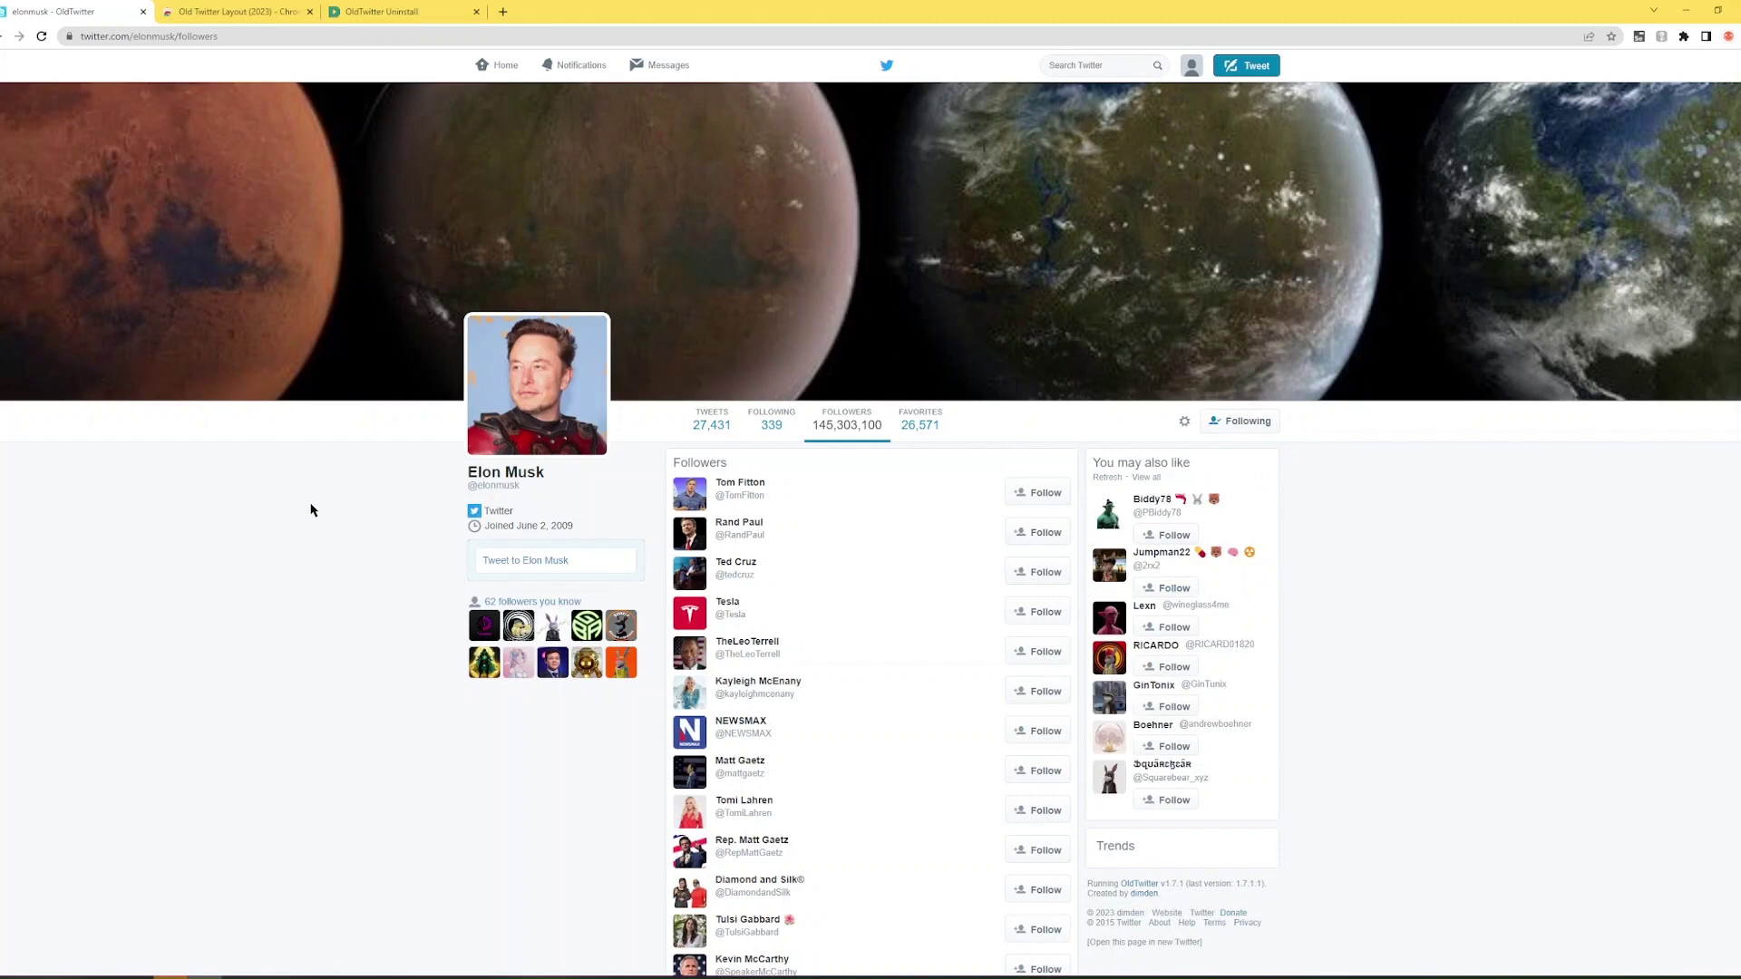
{"action": "scroll", "coordinate": [311, 510], "scroll_direction": "down", "scroll_amount": 1}
{"action": "scroll", "coordinate": [311, 509], "scroll_direction": "down", "scroll_amount": 20}
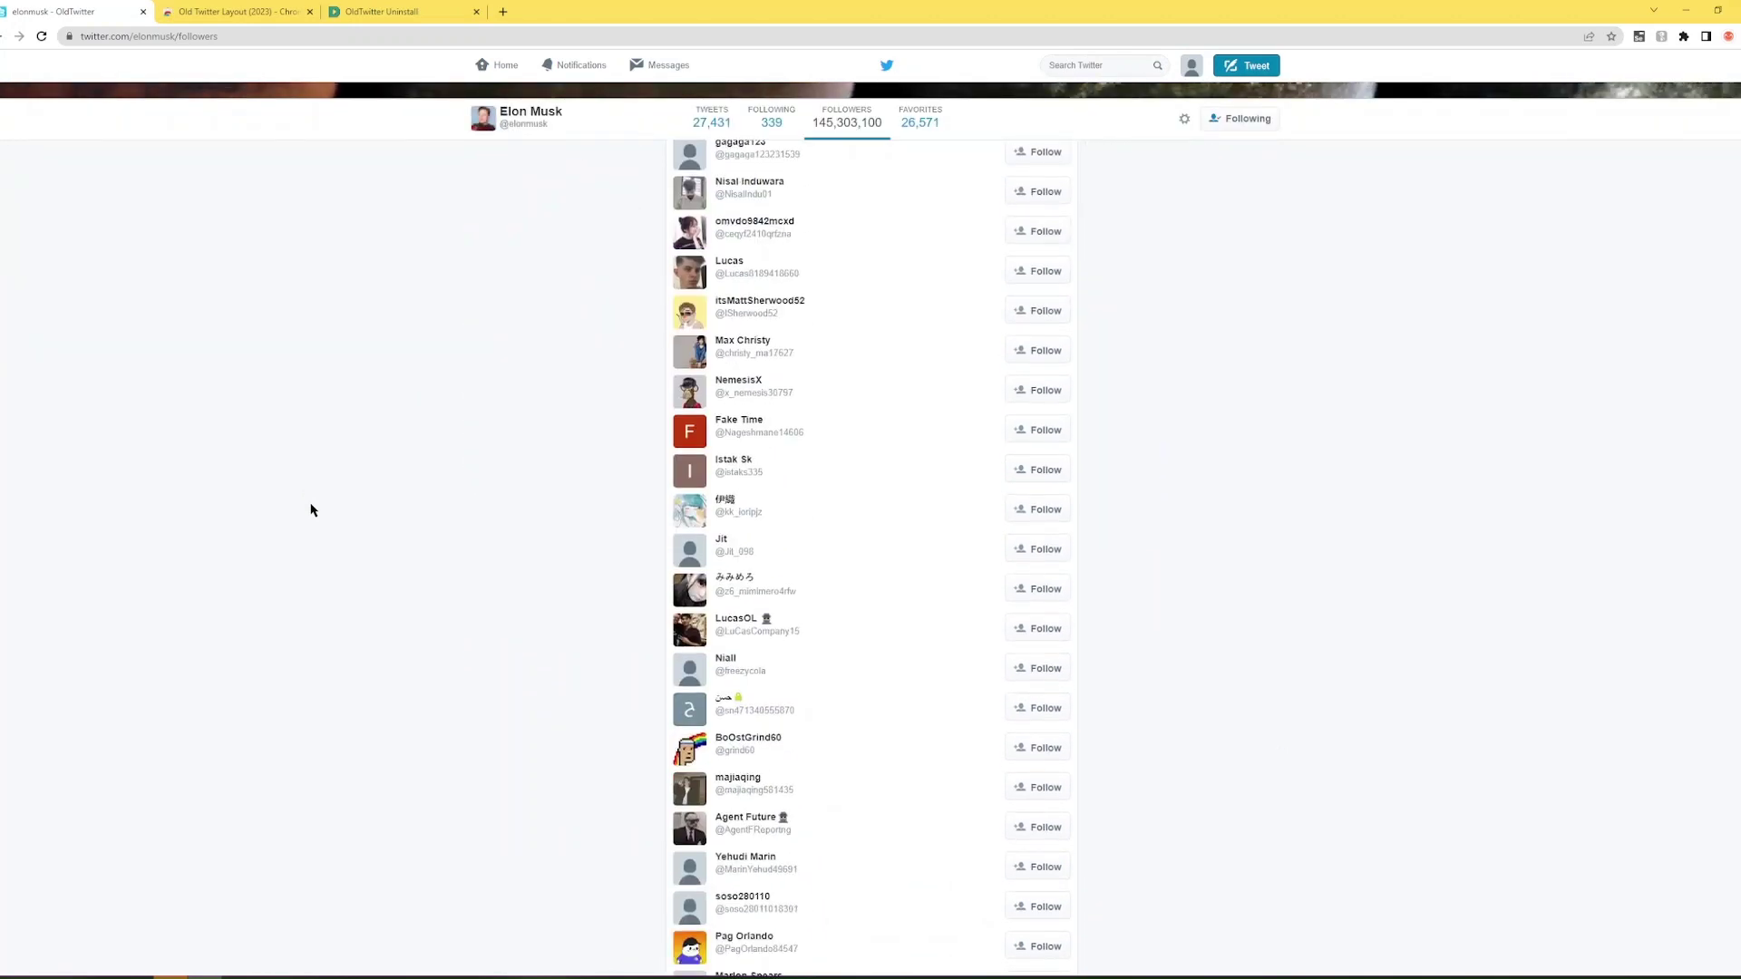
{"action": "scroll", "coordinate": [311, 509], "scroll_direction": "down", "scroll_amount": 20}
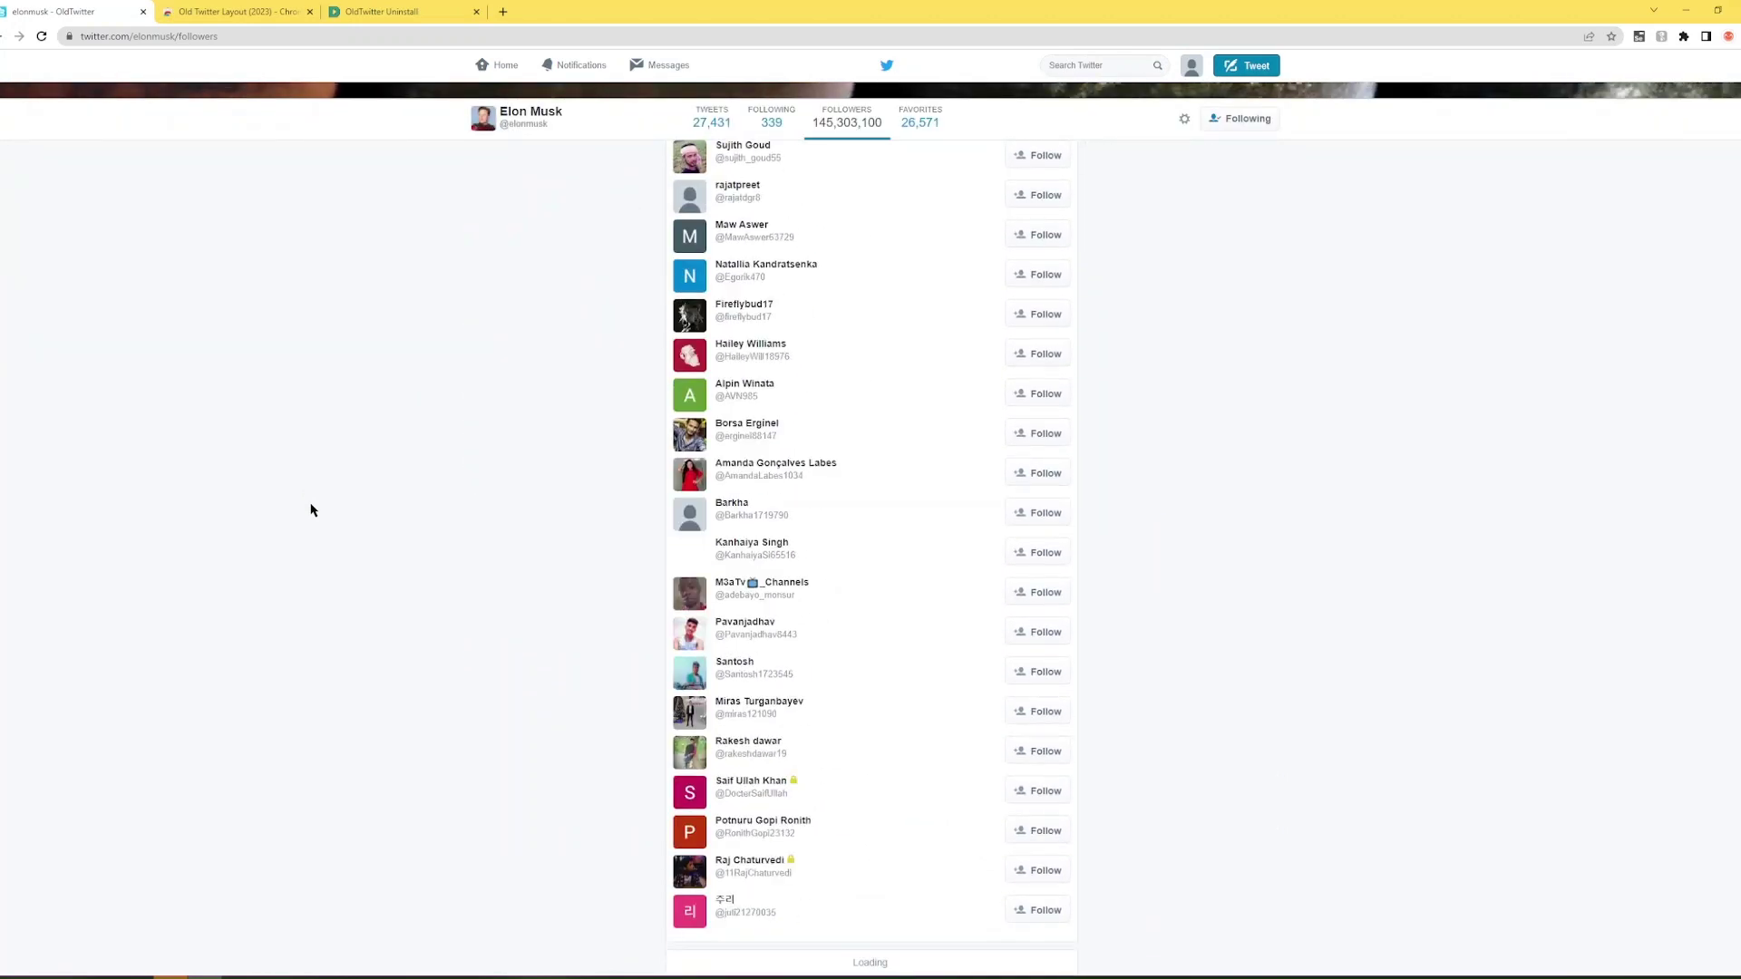
{"action": "scroll", "coordinate": [311, 509], "scroll_direction": "down", "scroll_amount": 20}
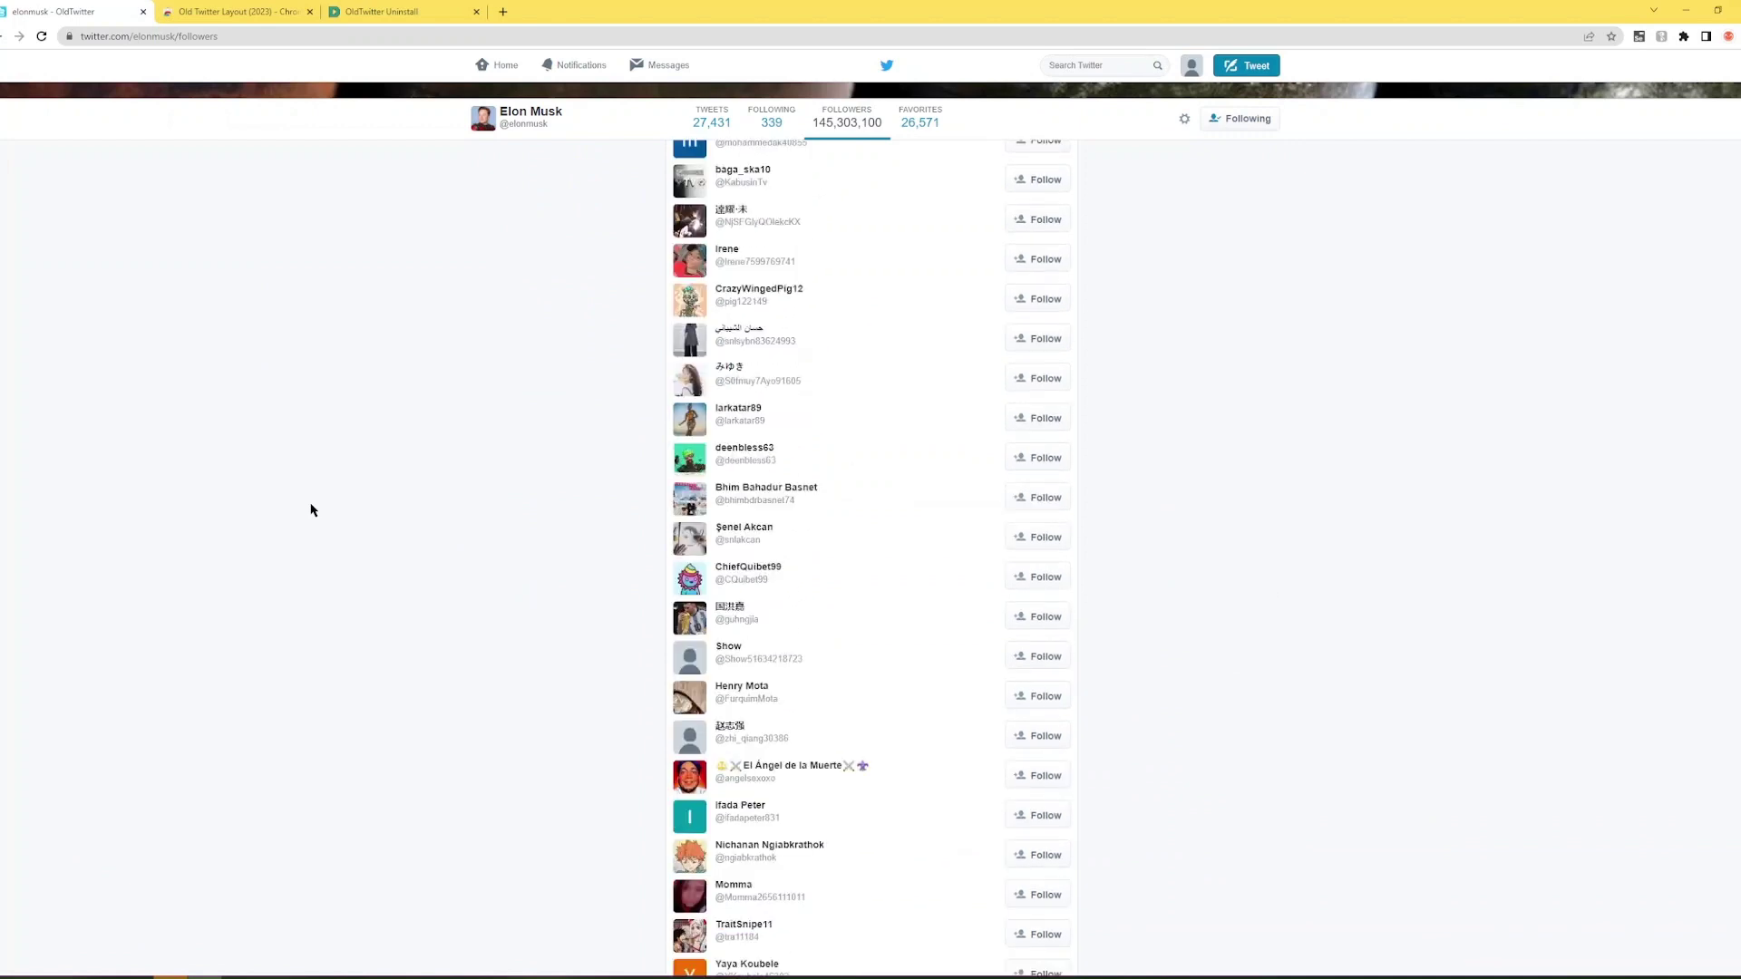
{"action": "scroll", "coordinate": [311, 510], "scroll_direction": "down", "scroll_amount": 5}
{"action": "key", "text": "Home"}
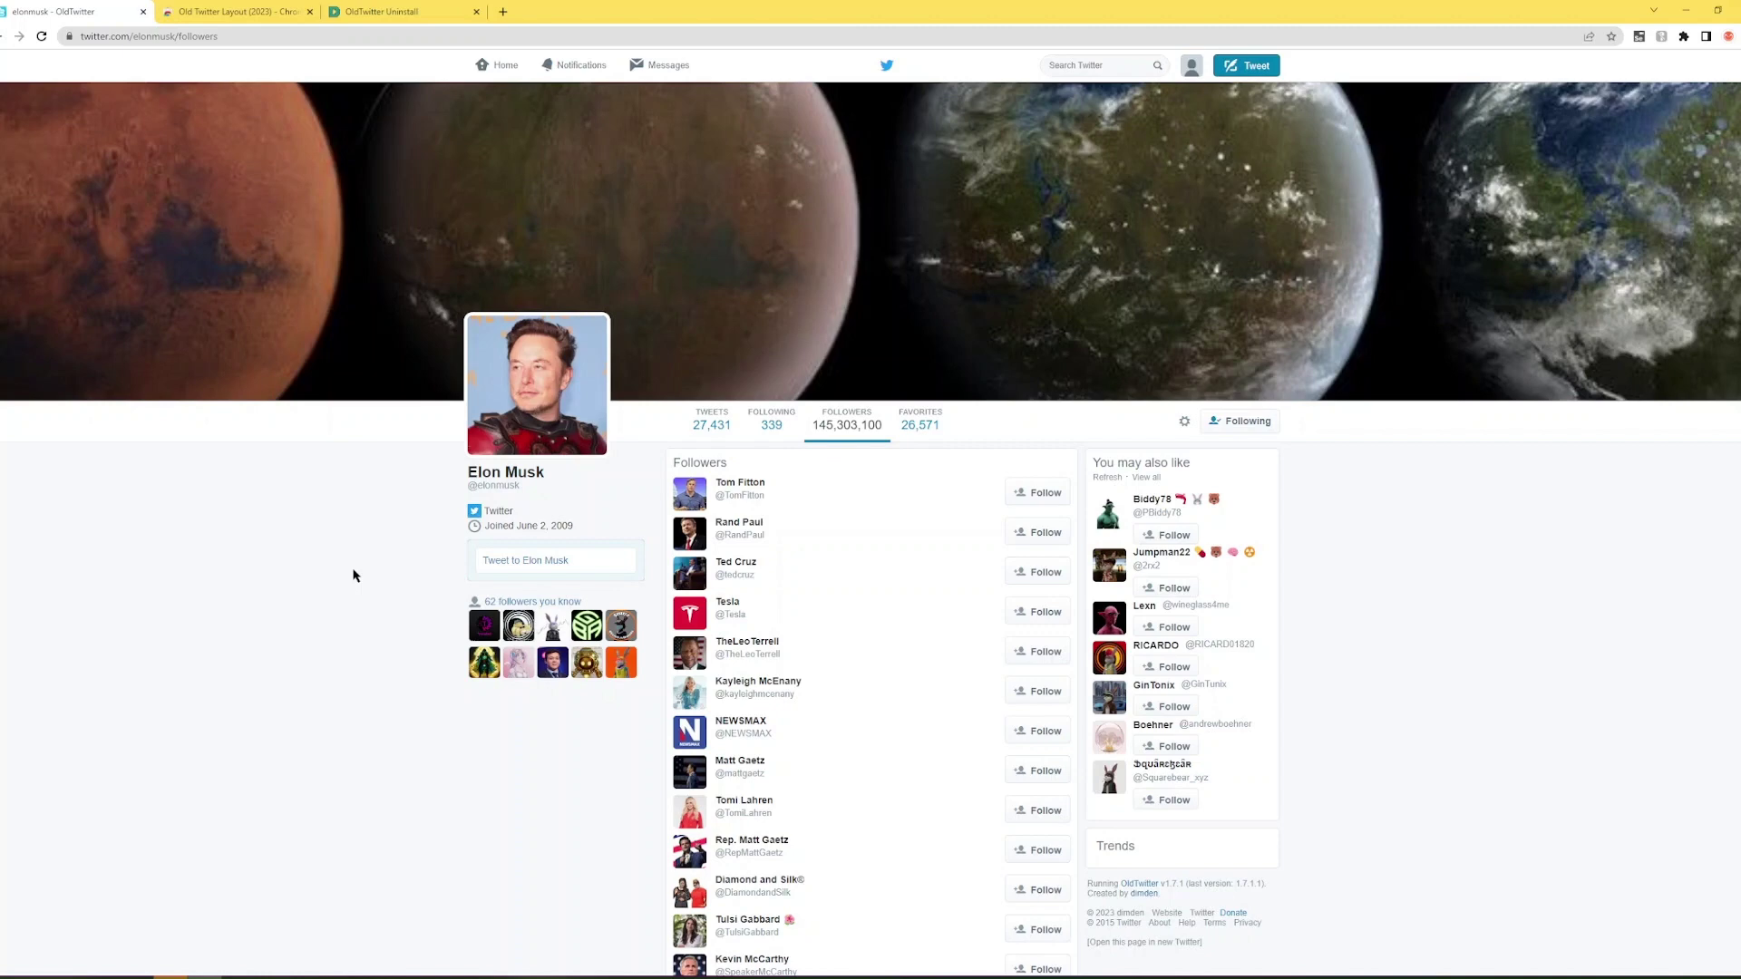
{"action": "key", "text": "F12"}
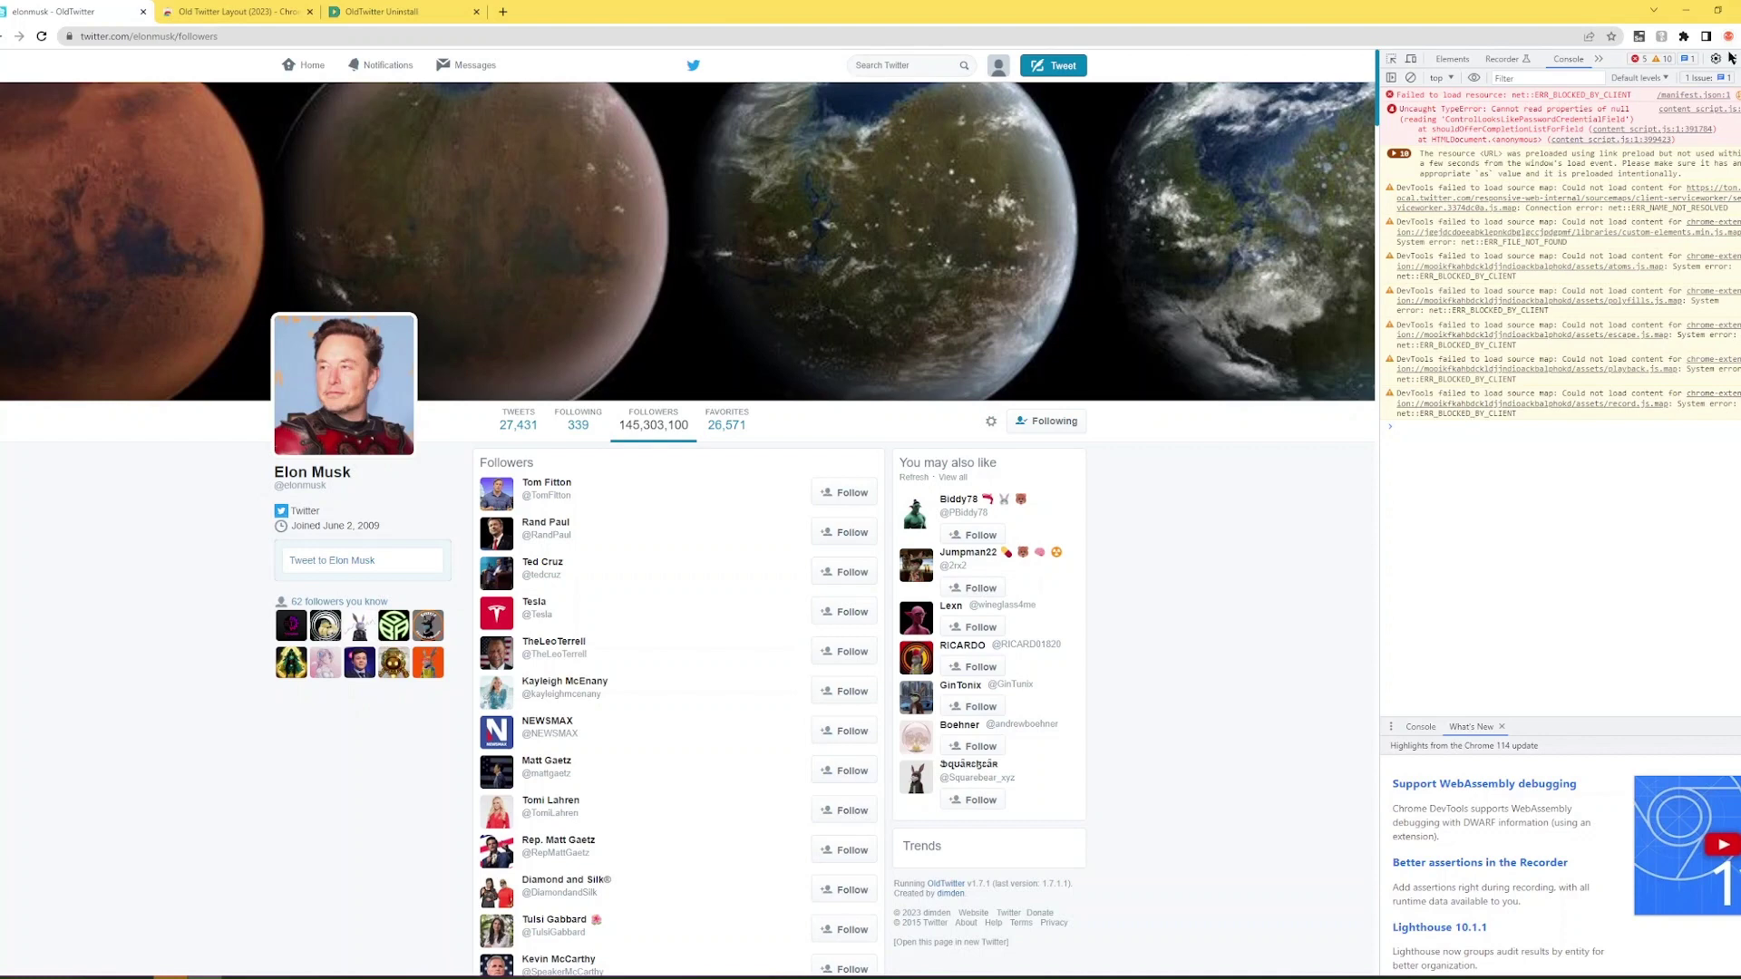
{"action": "left_click", "coordinate": [1733, 58]}
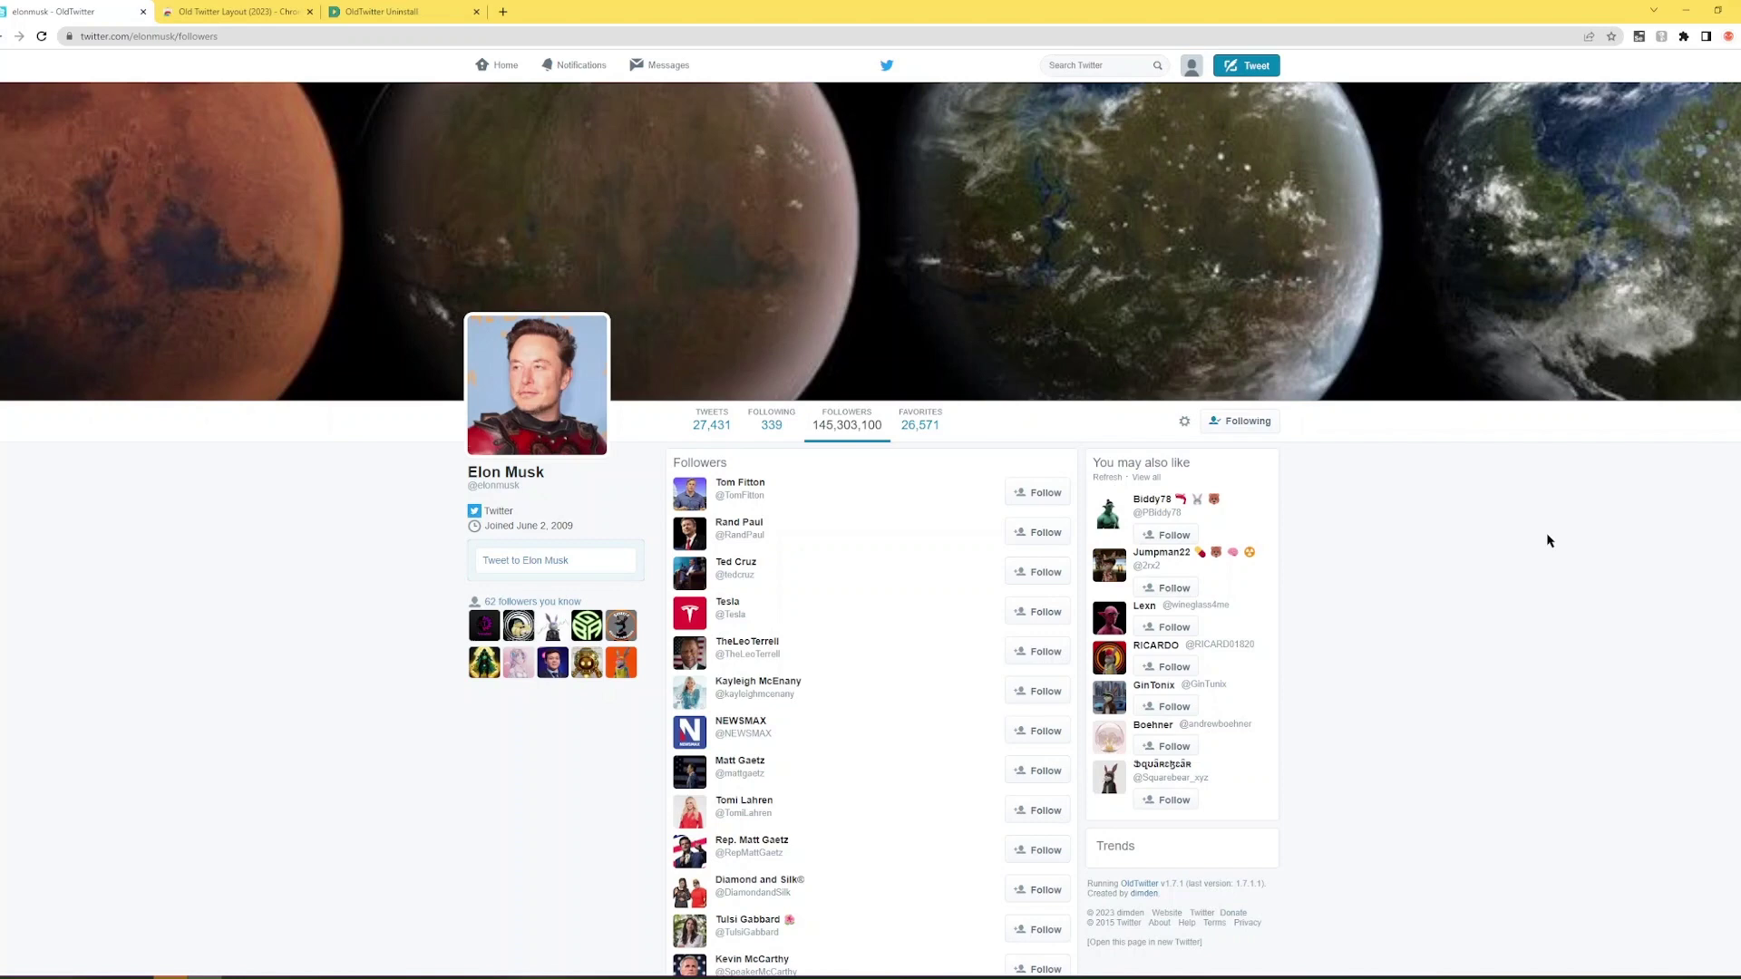
{"action": "key", "text": "F5"}
{"action": "key", "text": "F12"}
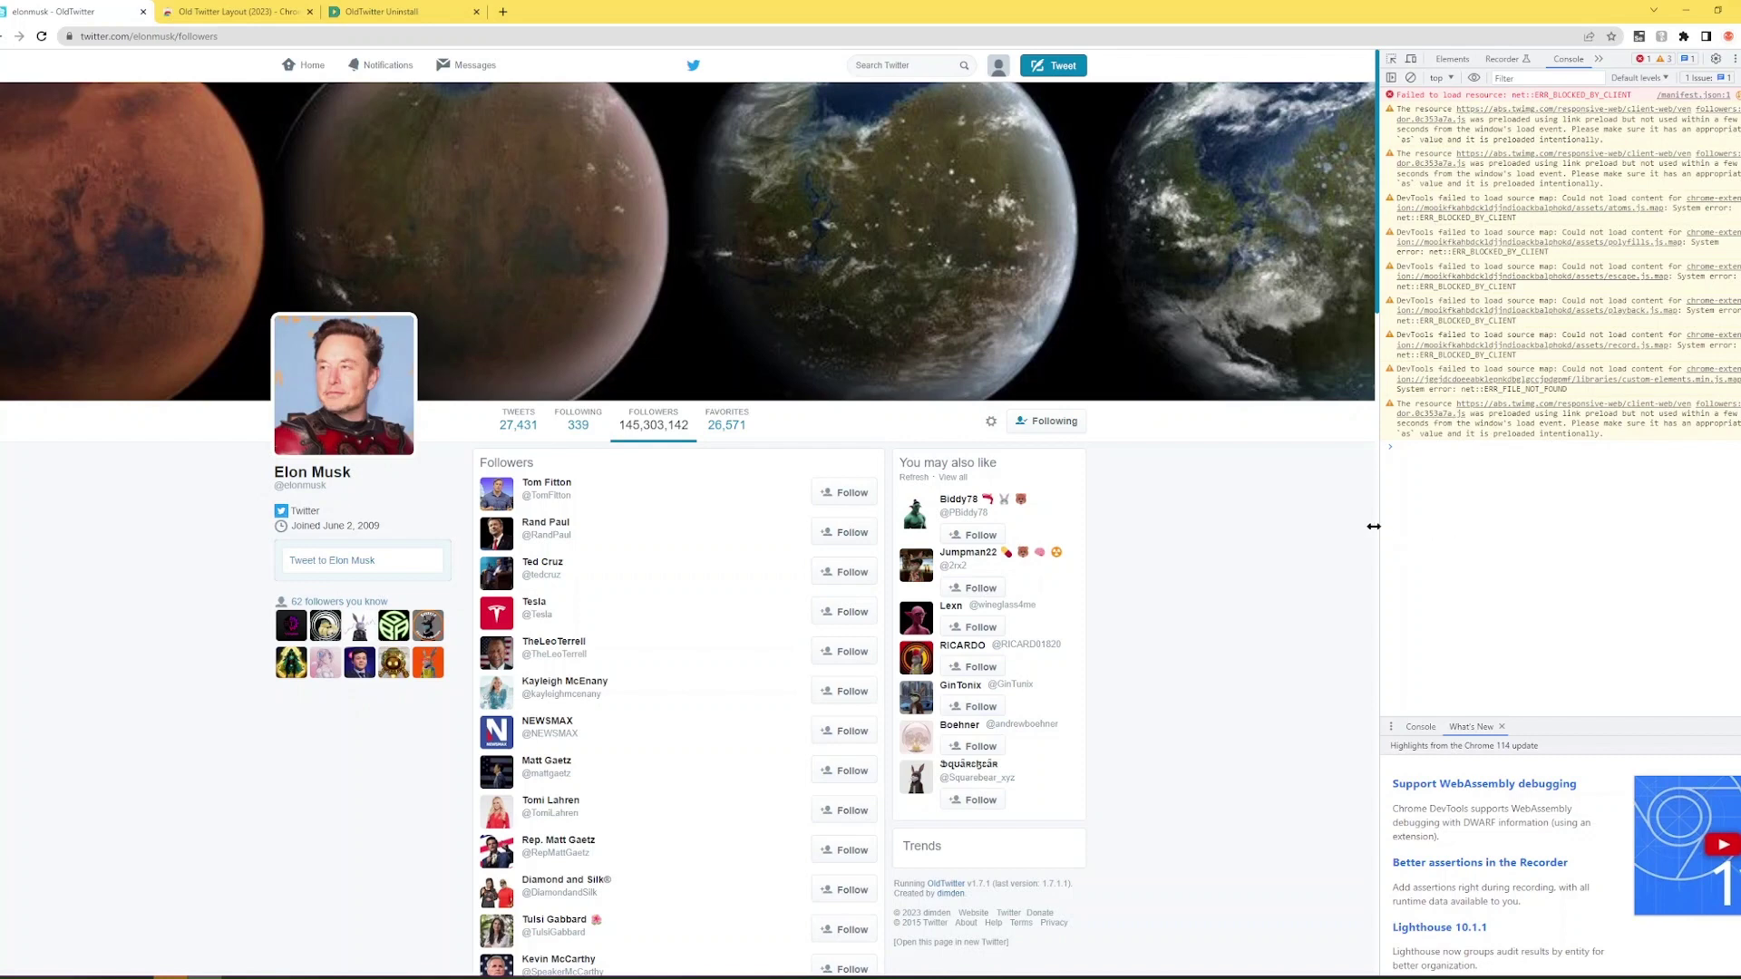
{"action": "left_click_drag", "start_coordinate": [1374, 526], "coordinate": [1274, 533]}
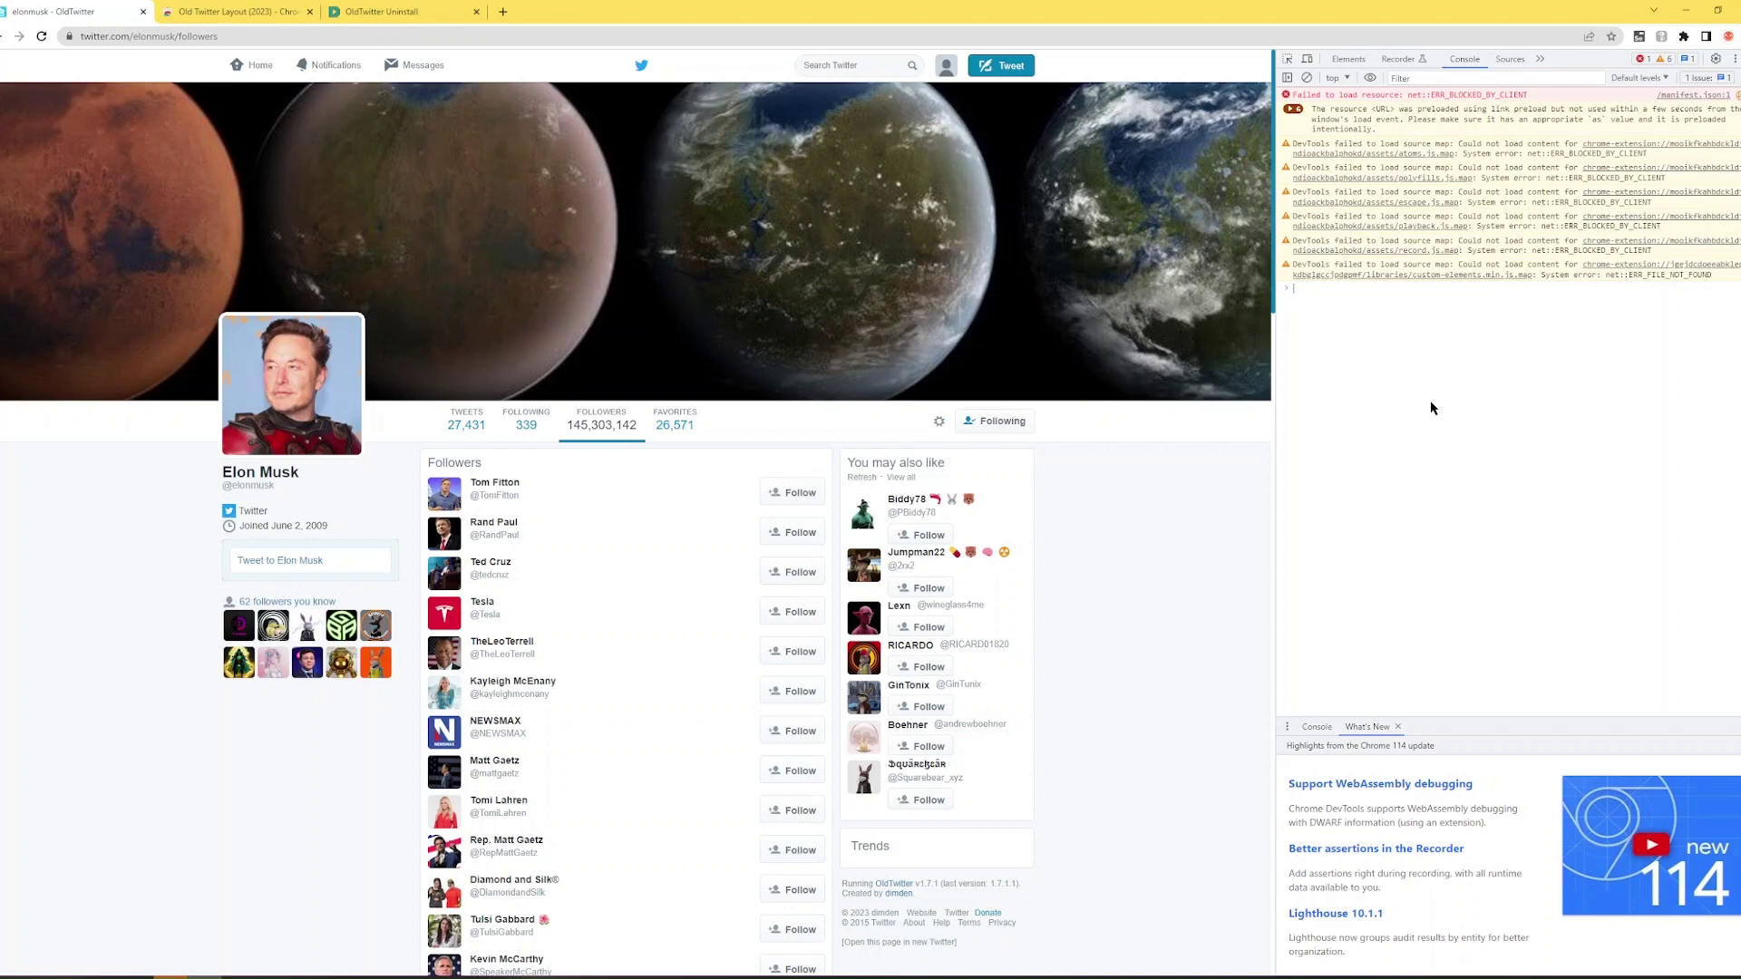
Close DevTools, then reopen it on the Console tab beside the followers page
{"action": "key", "text": "F12"}
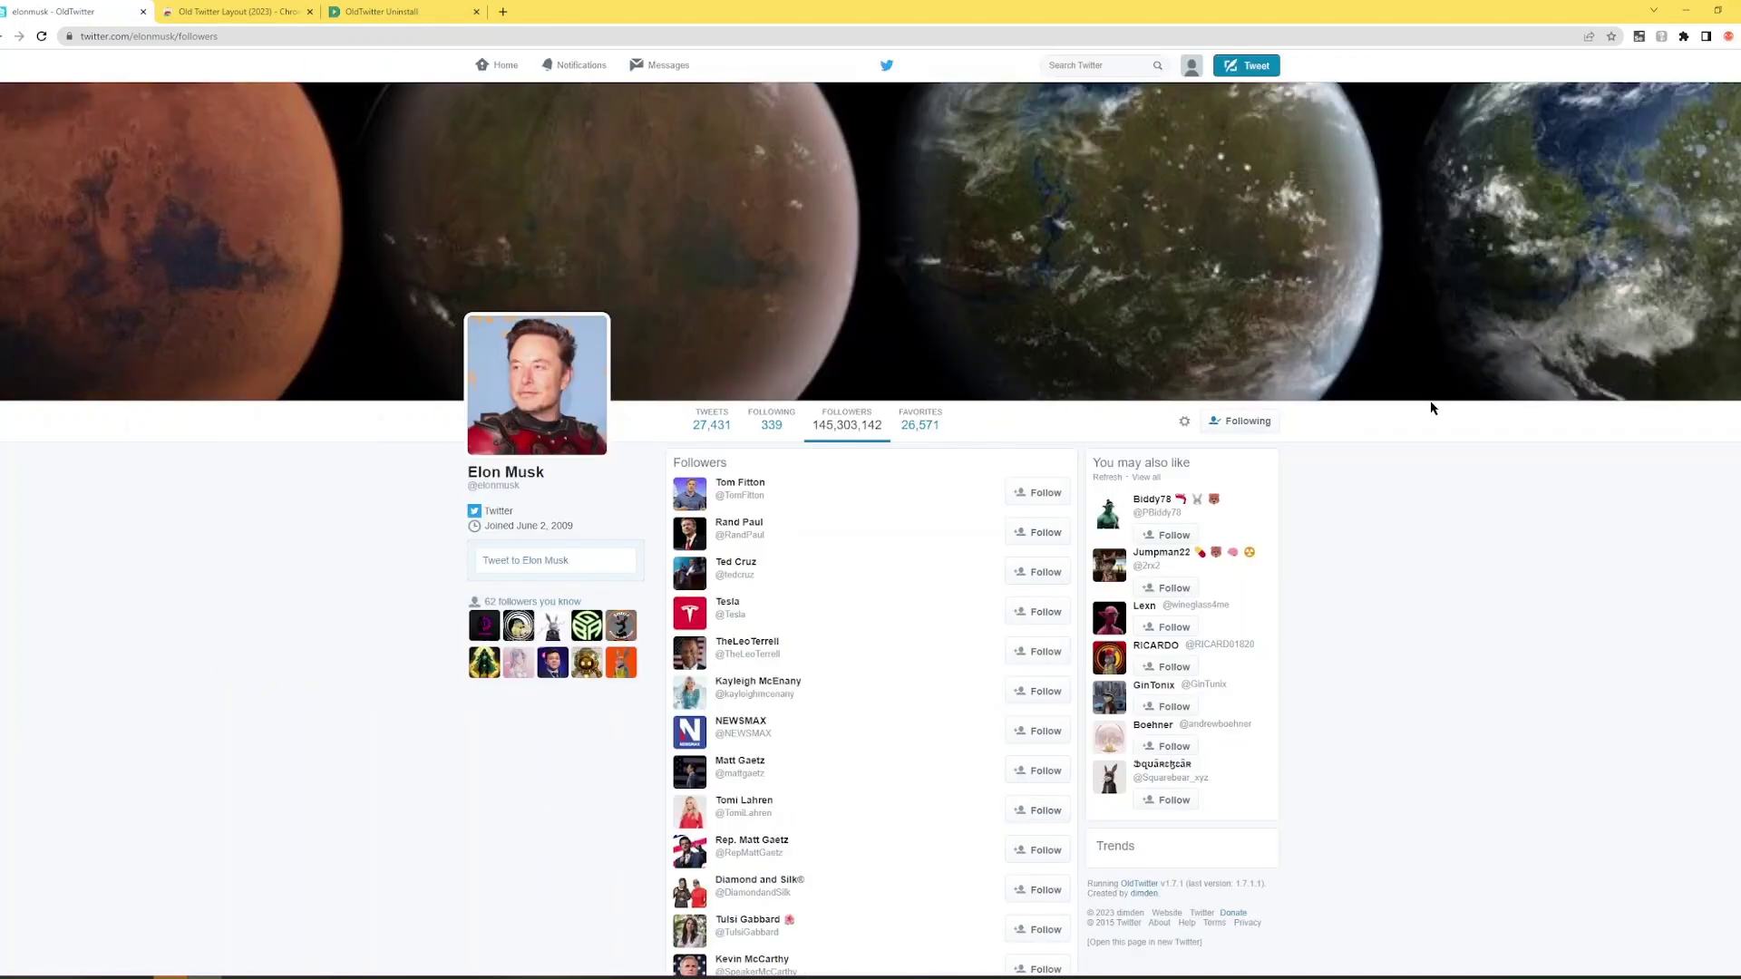
{"action": "key", "text": "F12"}
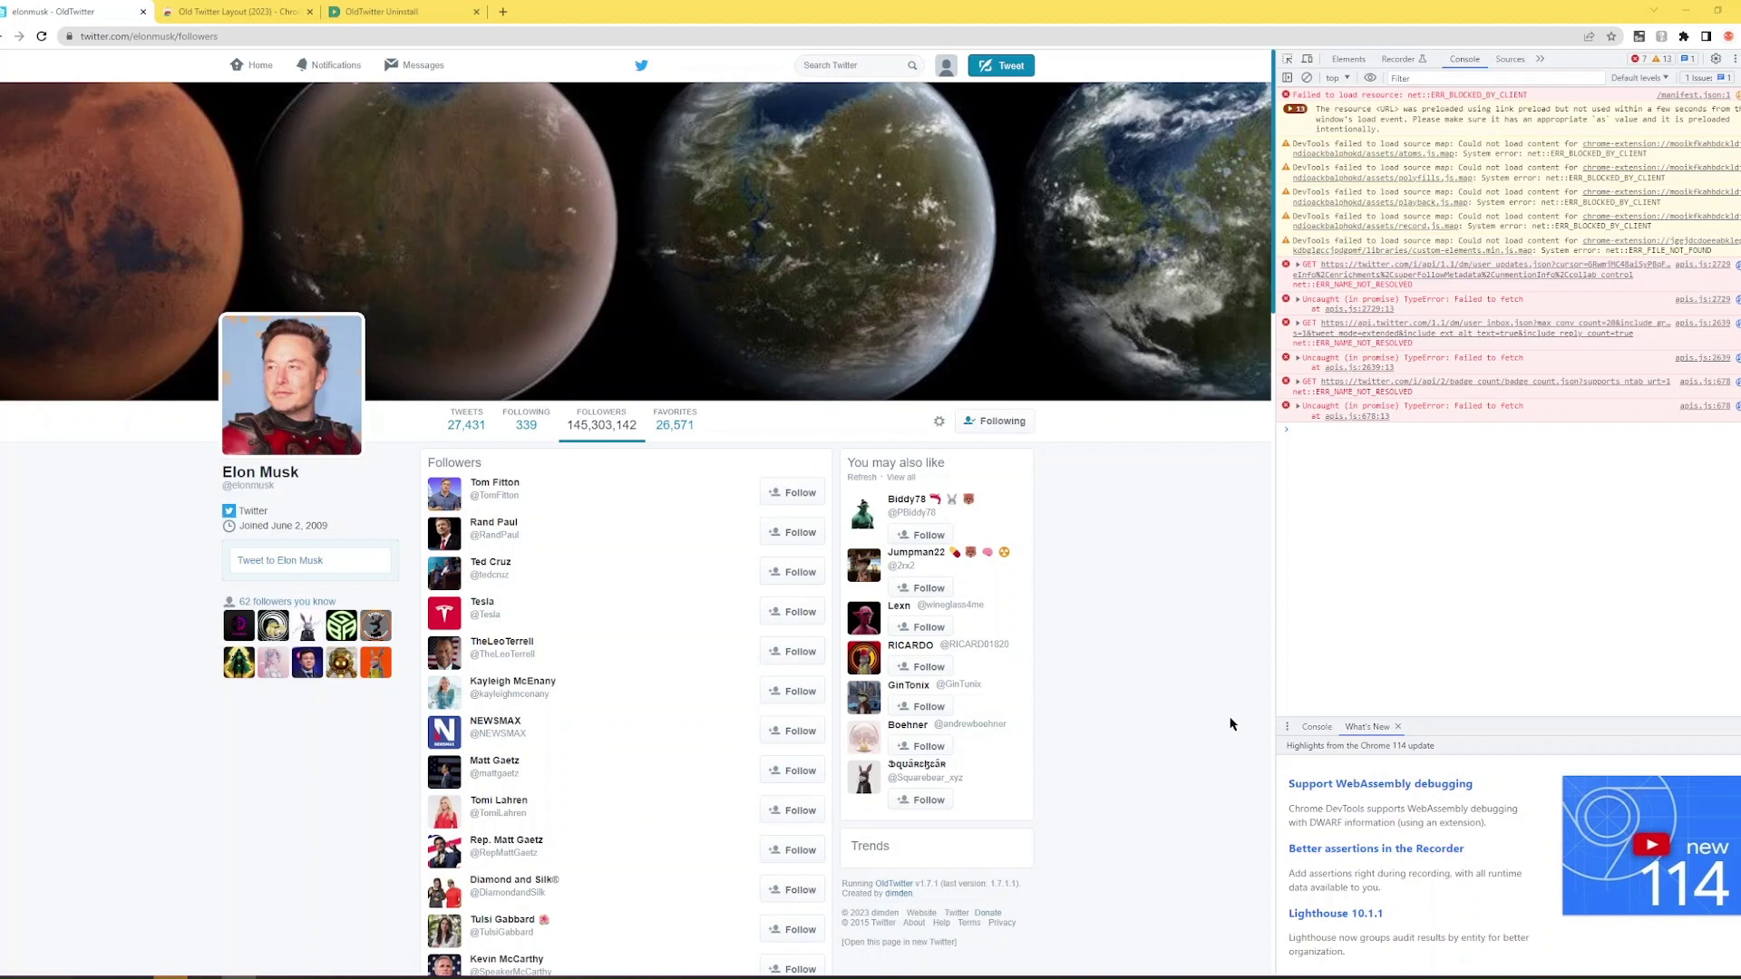
Paste the auto-follow script into the console prompt and run it
{"action": "left_click", "coordinate": [1392, 503]}
{"action": "key", "text": "ctrl+v"}
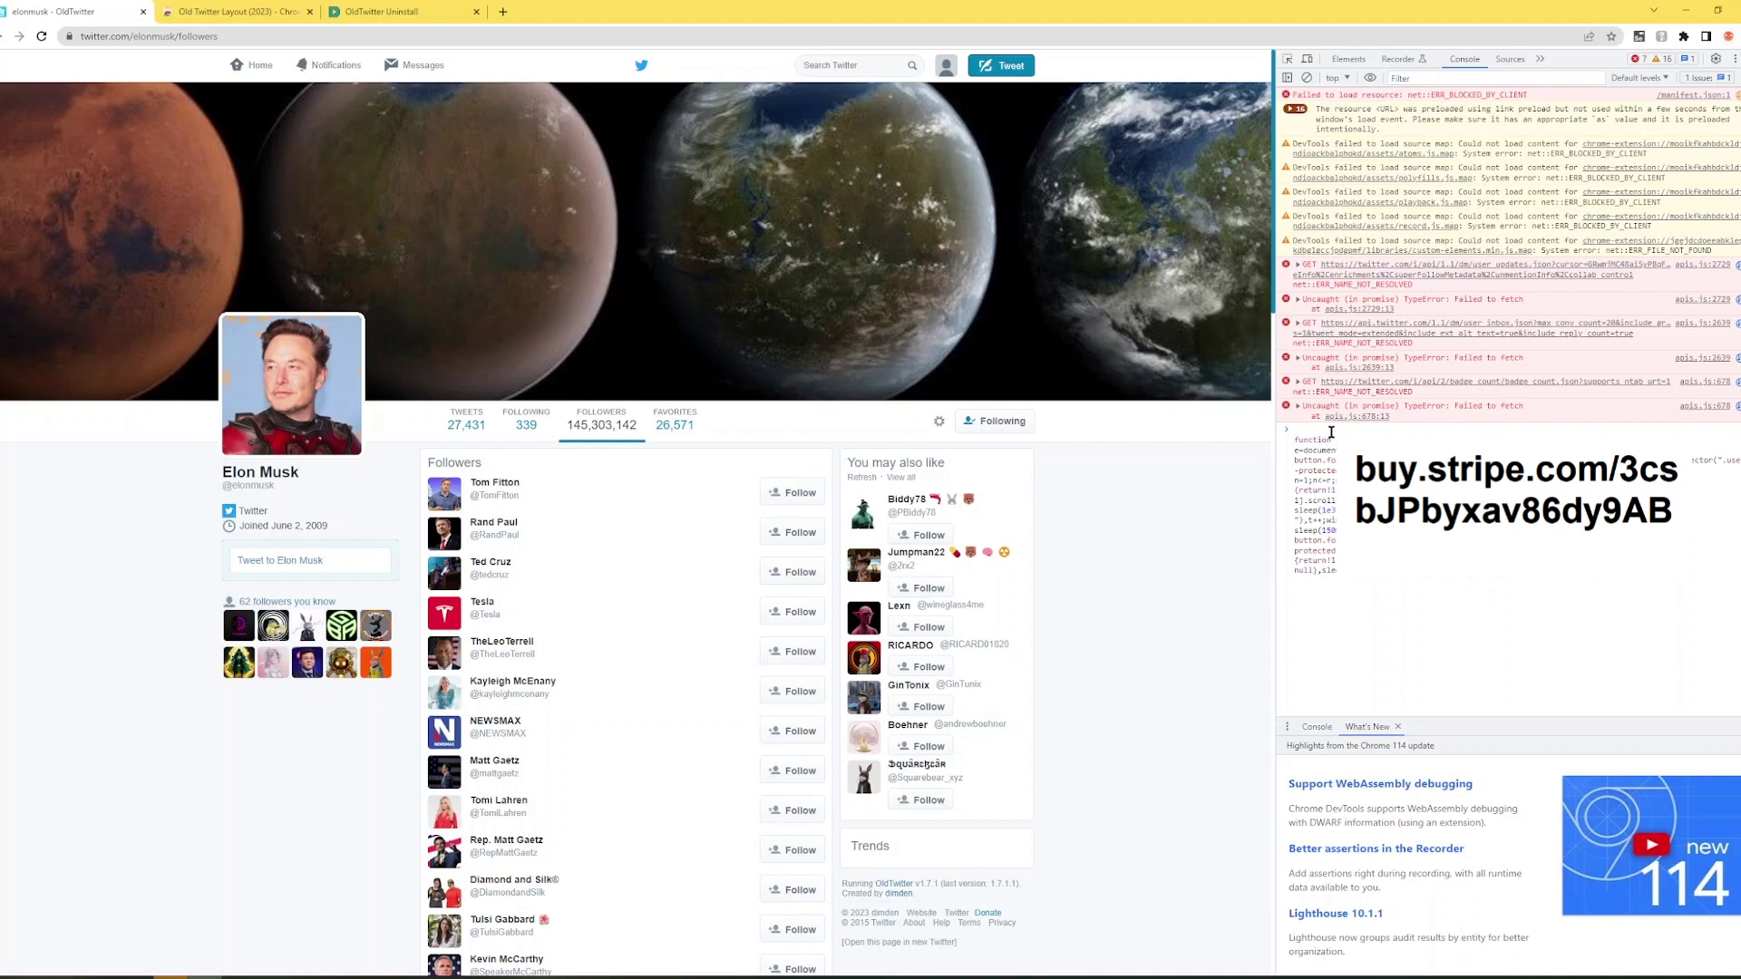
{"action": "key", "text": "Return"}
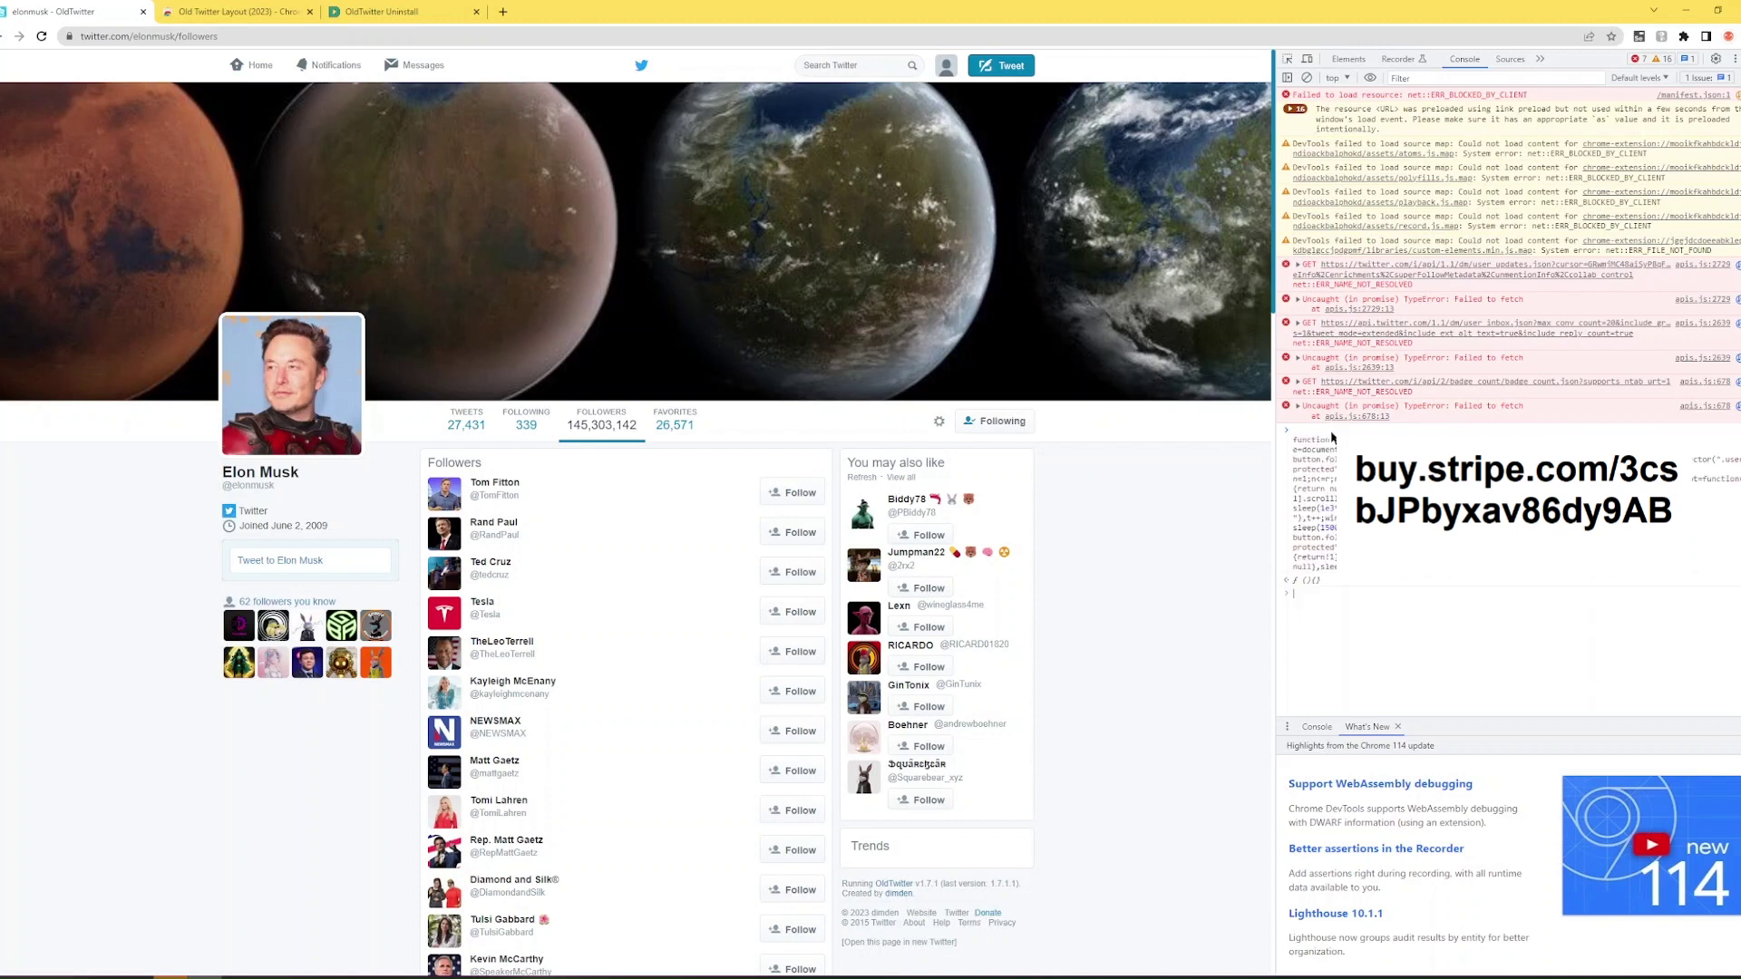